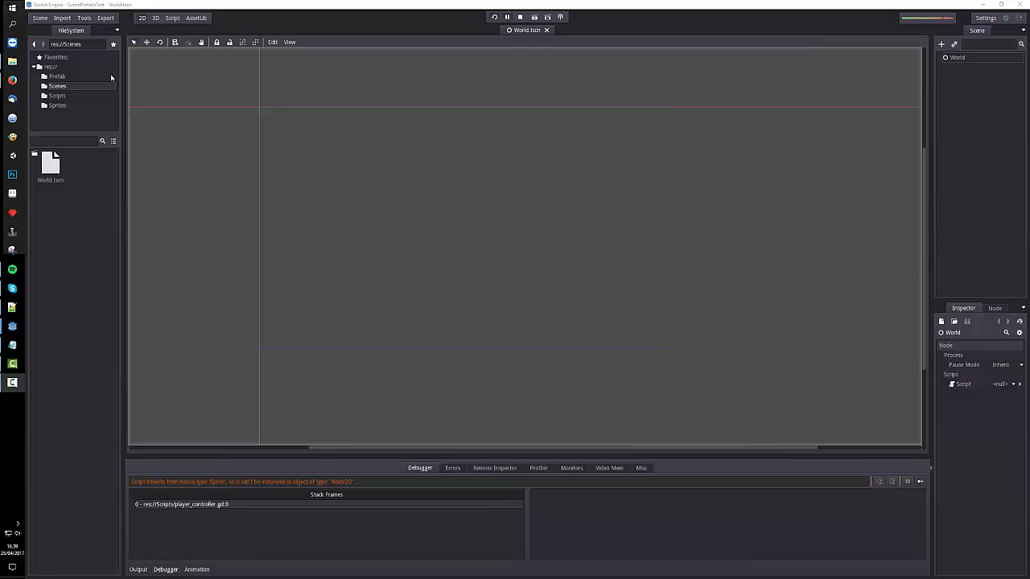
- Create a new scene with a Sprite as its root node
{"action": "left_click", "coordinate": [37, 17]}
{"action": "left_click", "coordinate": [50, 30]}
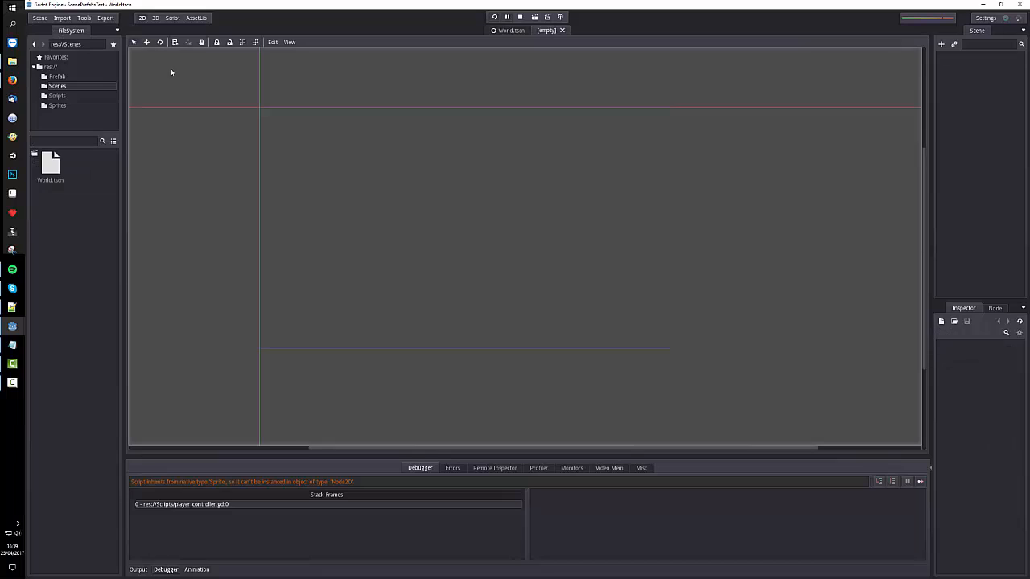
{"action": "left_click", "coordinate": [940, 44]}
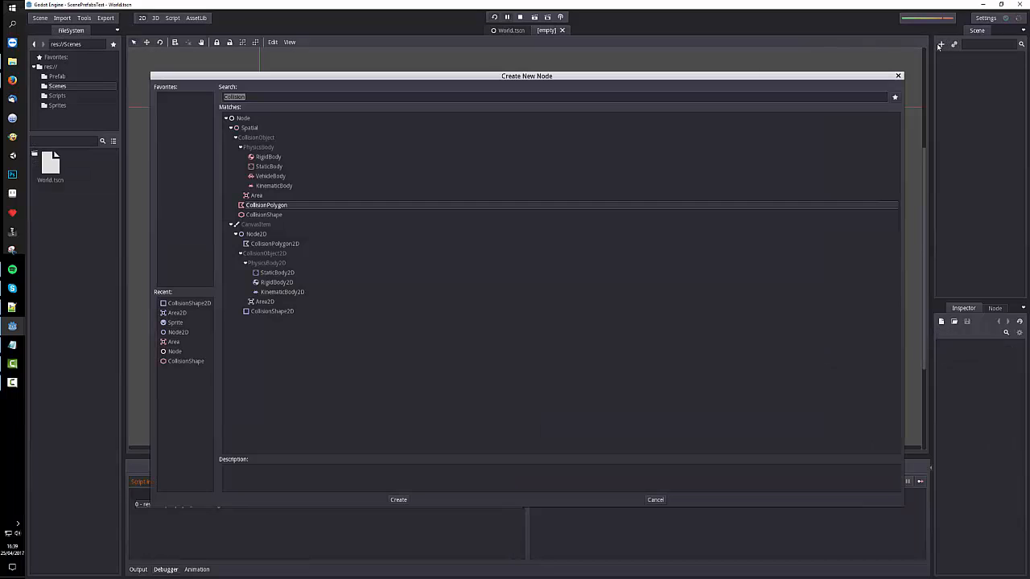
{"action": "type", "text": "Sprote"}
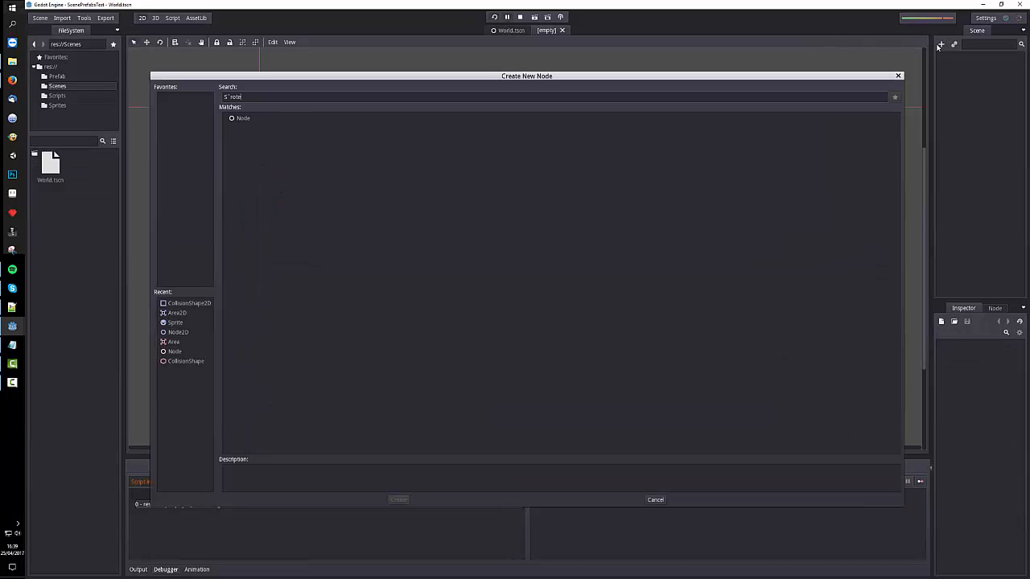
{"action": "key", "text": "BackSpace"}
{"action": "key", "text": "BackSpace"}
{"action": "key", "text": "BackSpace"}
{"action": "key", "text": "BackSpace"}
{"action": "key", "text": "BackSpace"}
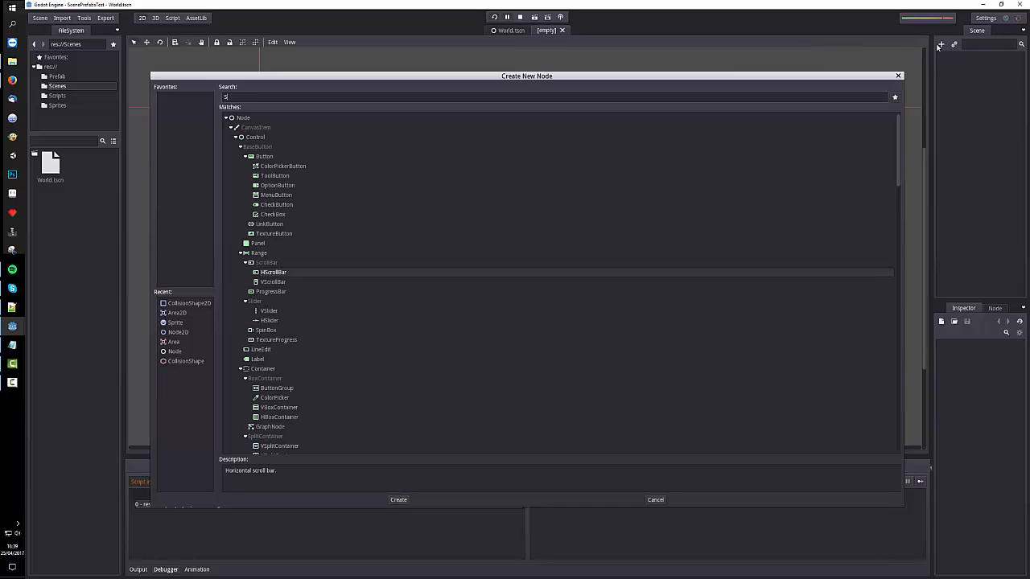
{"action": "type", "text": "prite"}
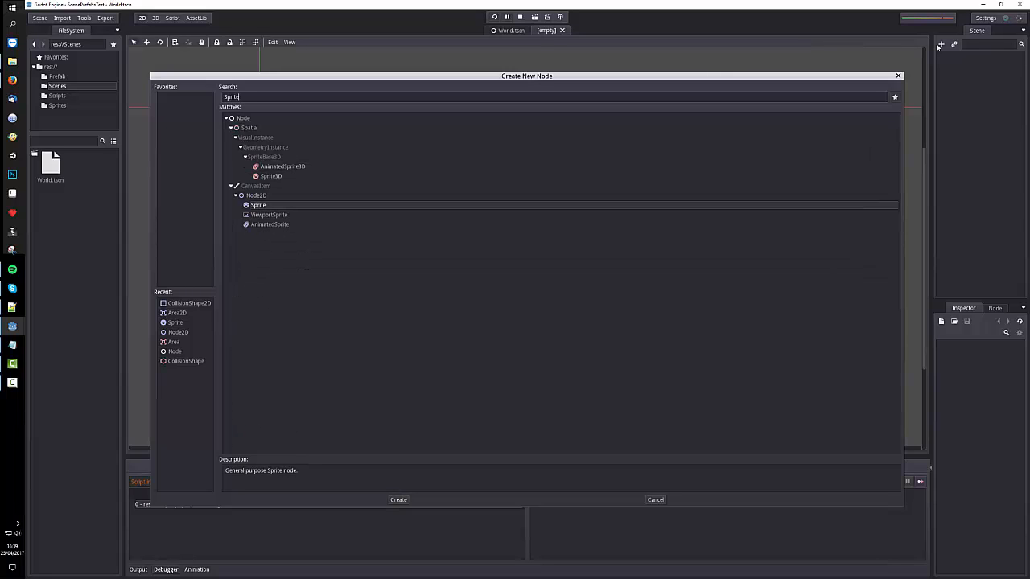
{"action": "left_click", "coordinate": [400, 499]}
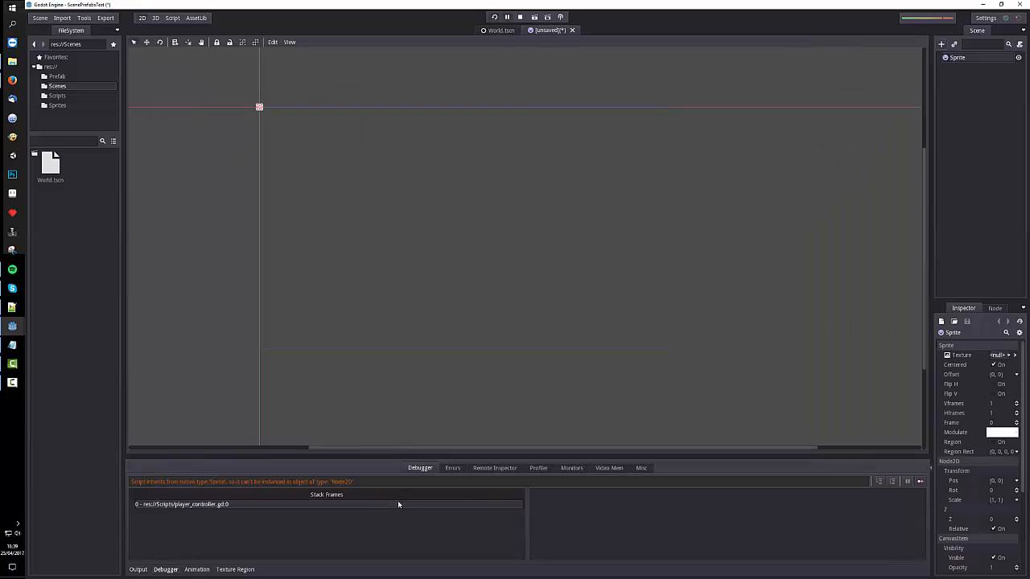
- Load start_ship.png from the Sprites folder as the Sprite's texture
{"action": "left_click", "coordinate": [1010, 357]}
{"action": "left_click", "coordinate": [997, 400]}
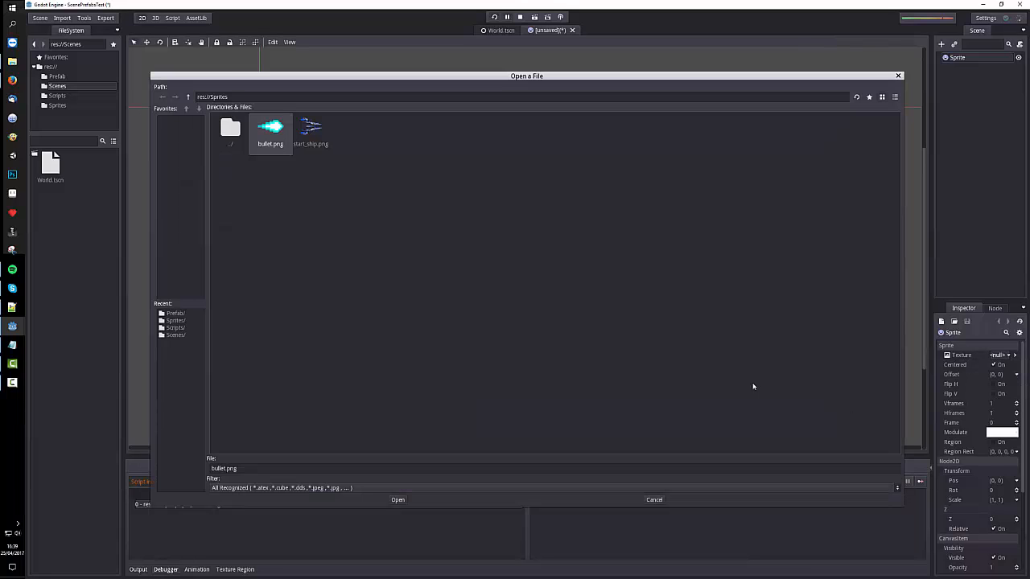
{"action": "left_click", "coordinate": [311, 132]}
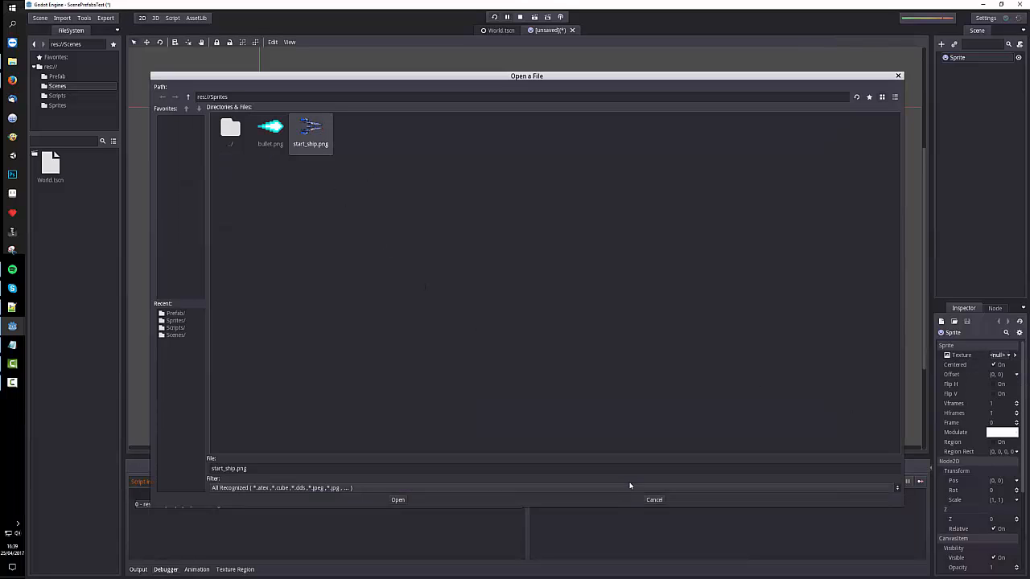
{"action": "left_click", "coordinate": [398, 499]}
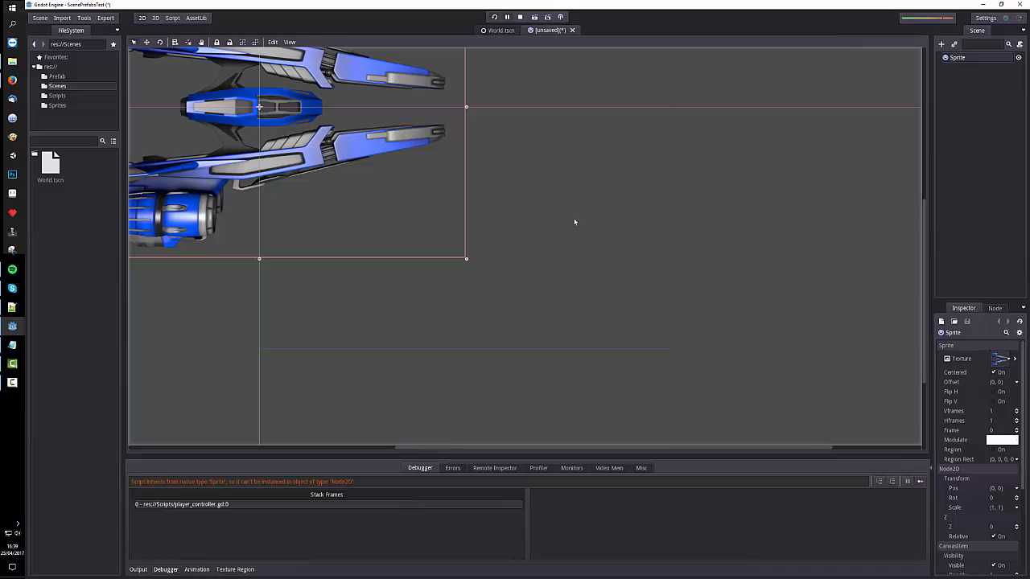
- Scale the ship sprite down to about 0.14 and move it inside the game frame, near its left edge
{"action": "scroll", "coordinate": [308, 199], "scroll_direction": "down", "scroll_amount": 1}
{"action": "scroll", "coordinate": [308, 199], "scroll_direction": "down", "scroll_amount": 3}
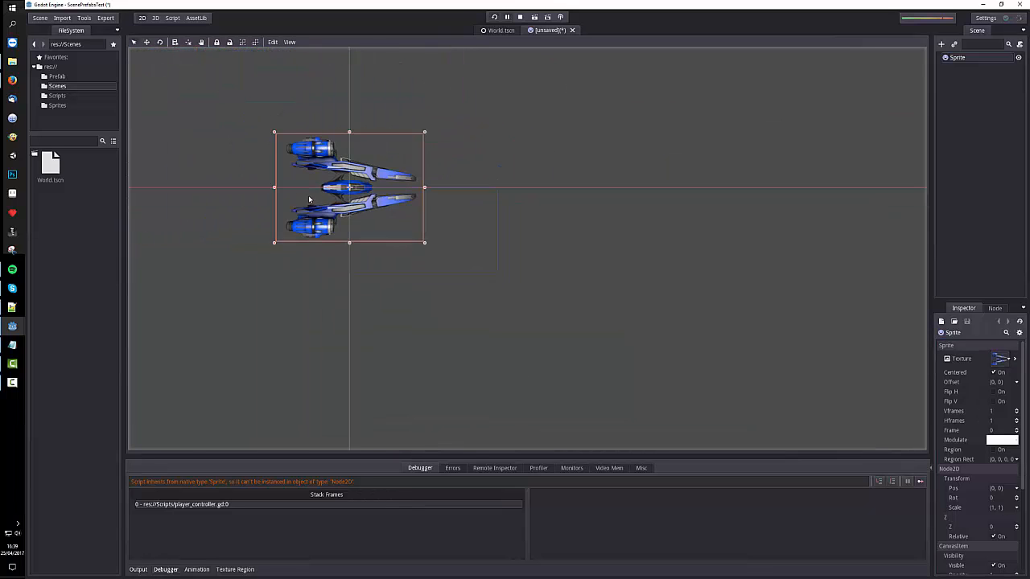
{"action": "scroll", "coordinate": [342, 185], "scroll_direction": "up", "scroll_amount": 2}
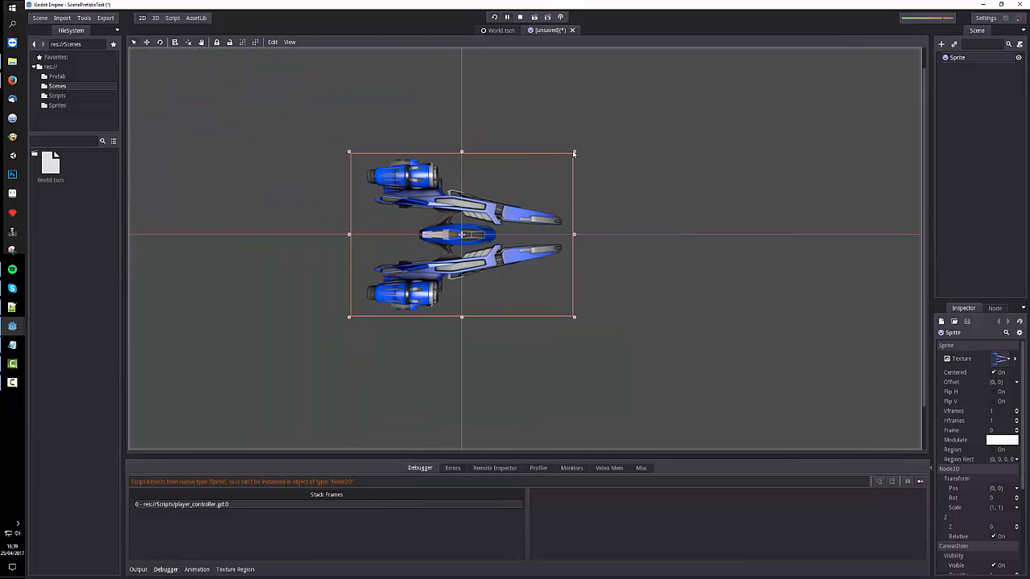
{"action": "left_click_drag", "start_coordinate": [568, 163], "coordinate": [381, 290]}
{"action": "left_click_drag", "start_coordinate": [372, 250], "coordinate": [395, 243]}
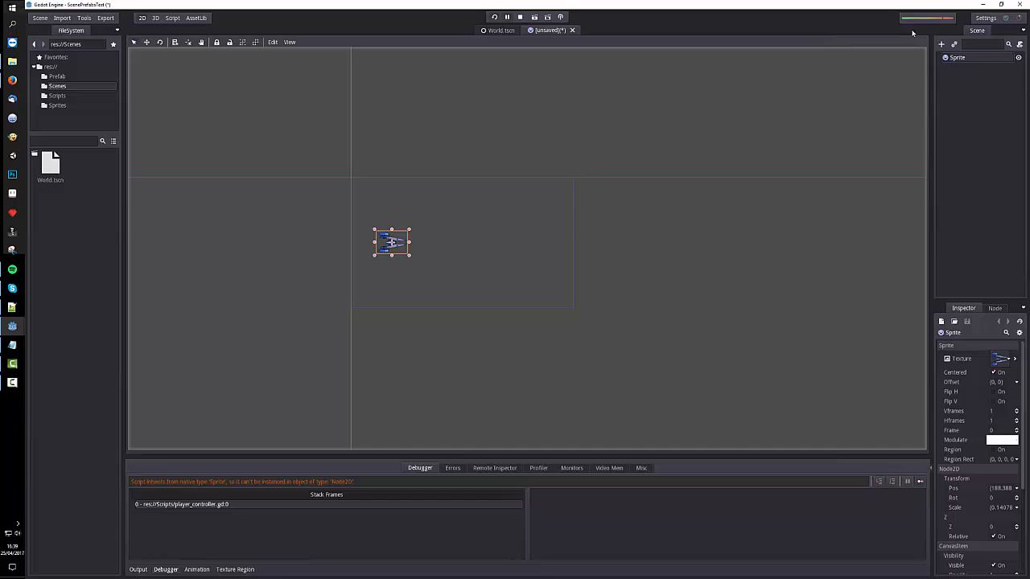
- Add a Node2D as a child of the Sprite node
{"action": "right_click", "coordinate": [972, 58]}
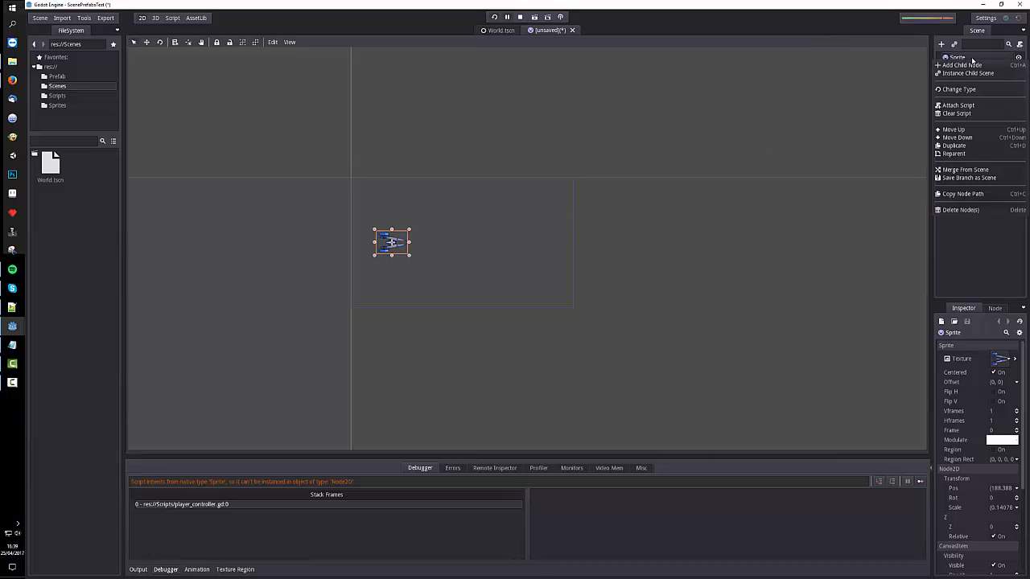
{"action": "left_click", "coordinate": [970, 66]}
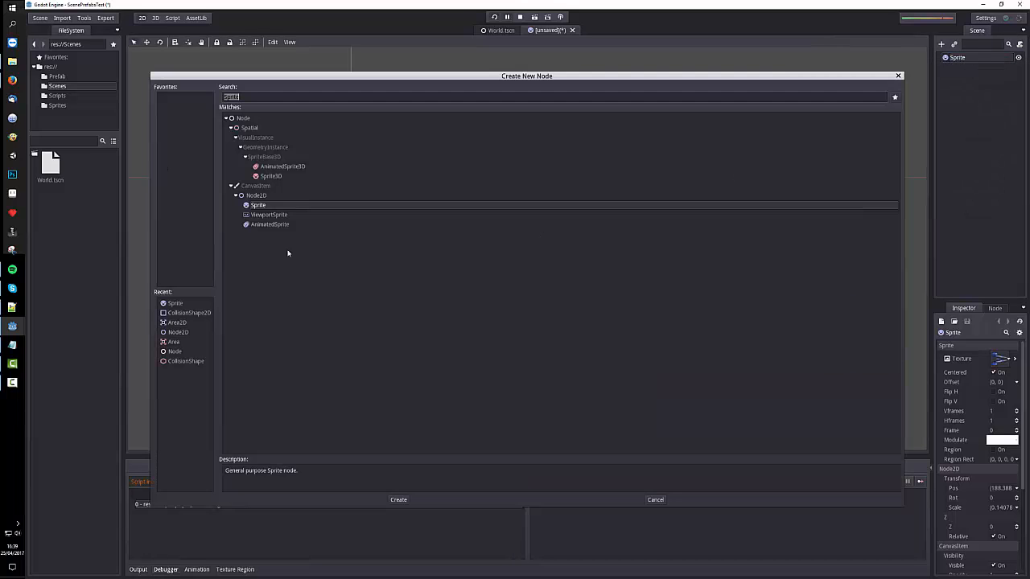
{"action": "left_click", "coordinate": [282, 197]}
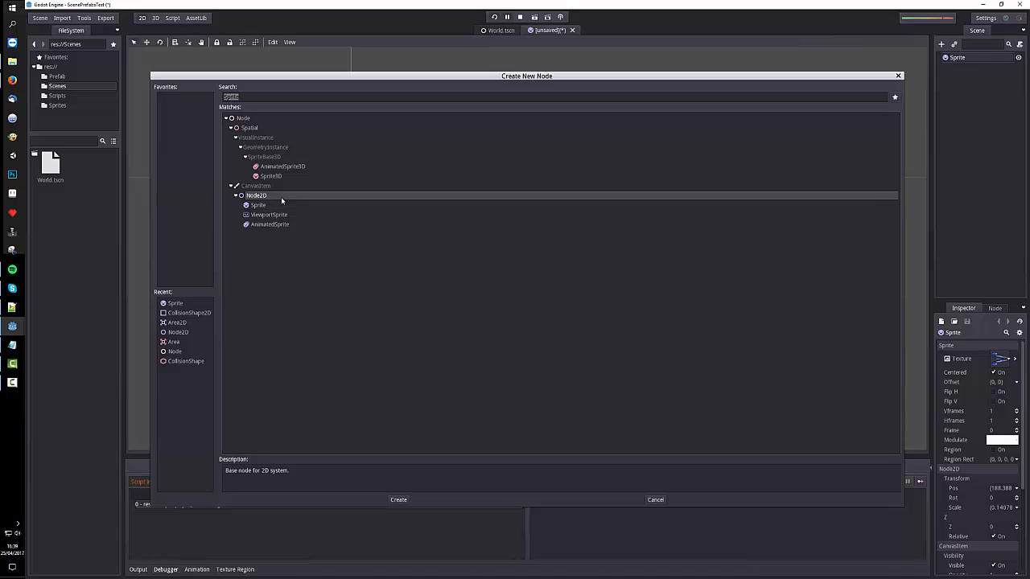
{"action": "left_click", "coordinate": [398, 499]}
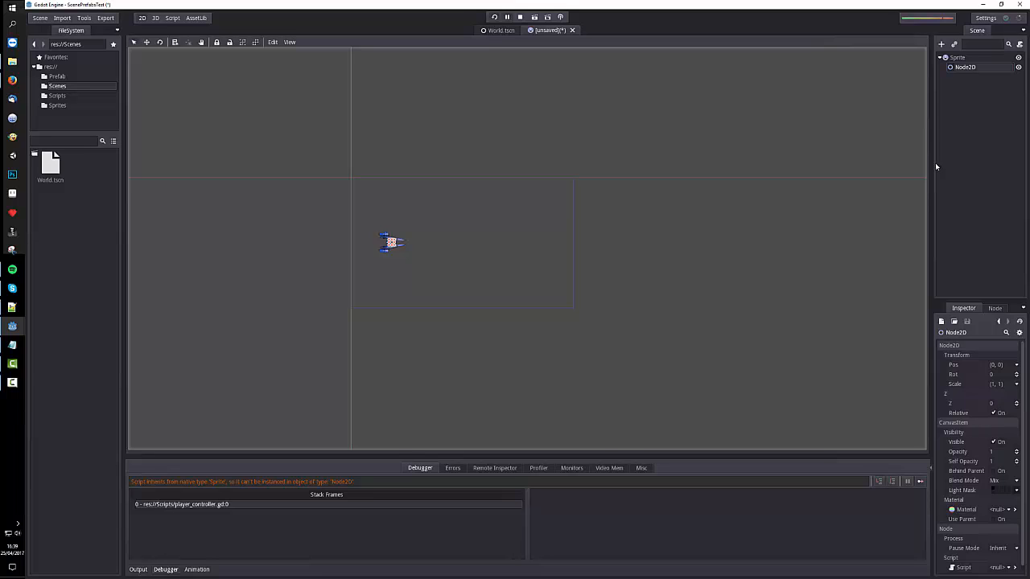
- Rename the Node2D as ShootPoint and place it between the ship's two gun tips, at x about 413
{"action": "double_click", "coordinate": [974, 68]}
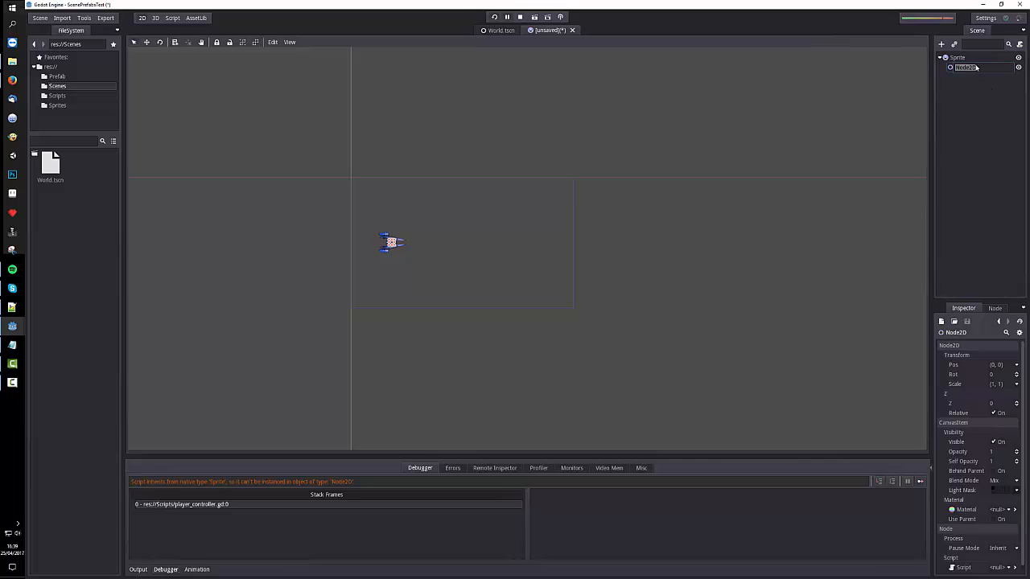
{"action": "type", "text": "ShootPoint"}
{"action": "key", "text": "Return"}
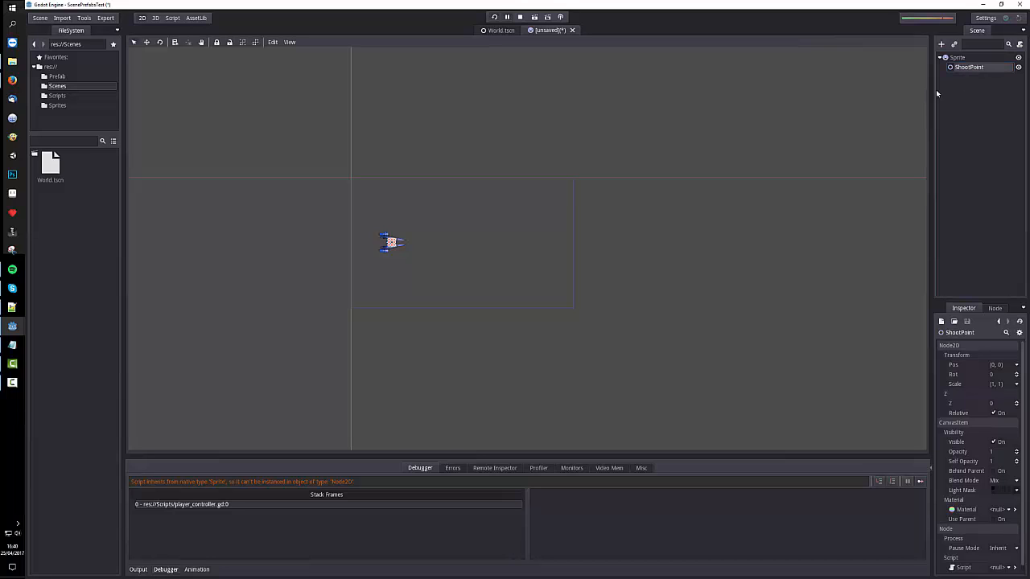
{"action": "scroll", "coordinate": [409, 204], "scroll_direction": "up", "scroll_amount": 8}
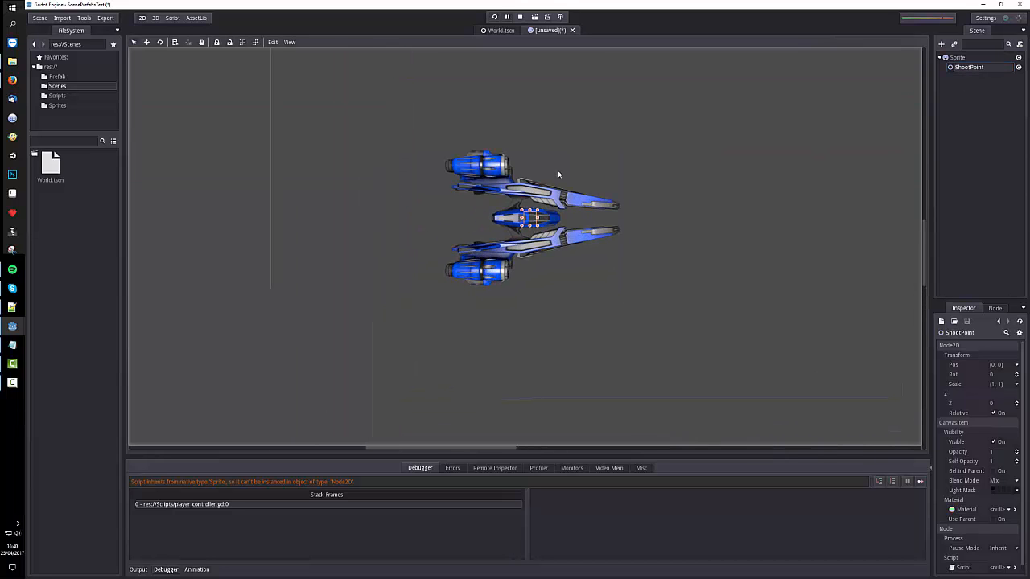
{"action": "left_click_drag", "start_coordinate": [528, 217], "coordinate": [610, 215]}
- Set the Sprite's position to 0, 0 and check ShootPoint's placement on the ship
{"action": "left_click", "coordinate": [957, 57]}
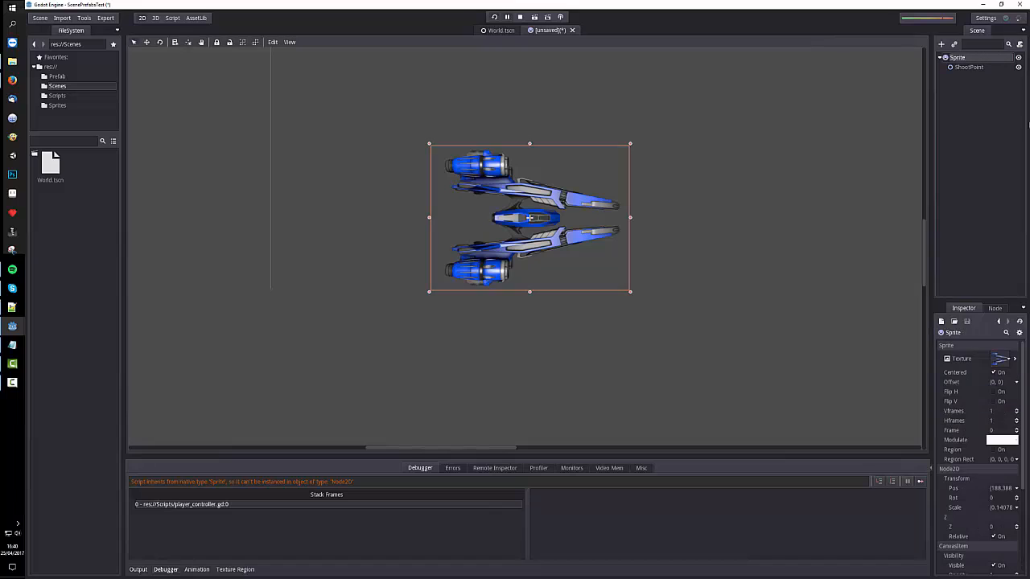
{"action": "left_click", "coordinate": [1001, 488]}
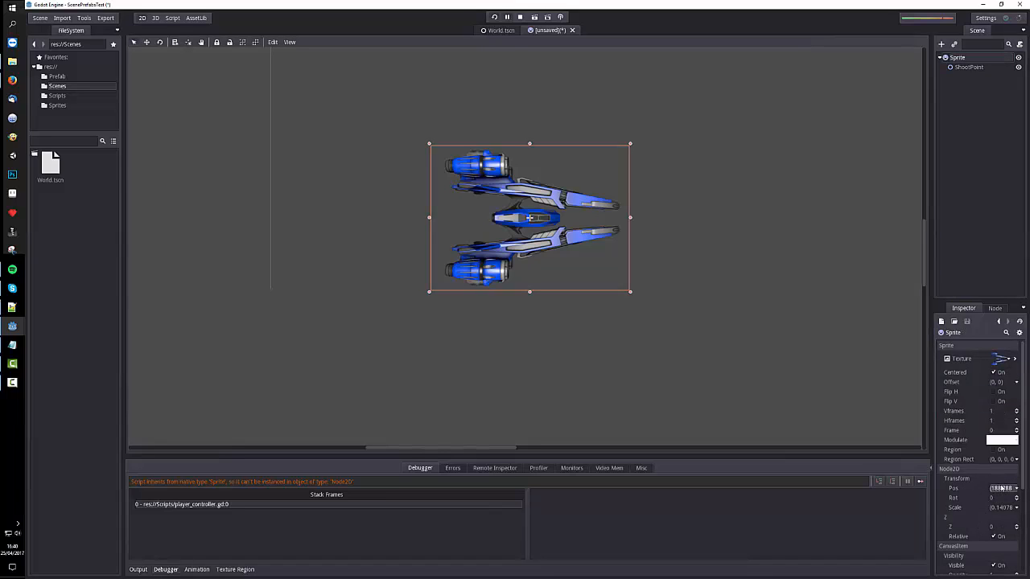
{"action": "left_click", "coordinate": [1001, 488]}
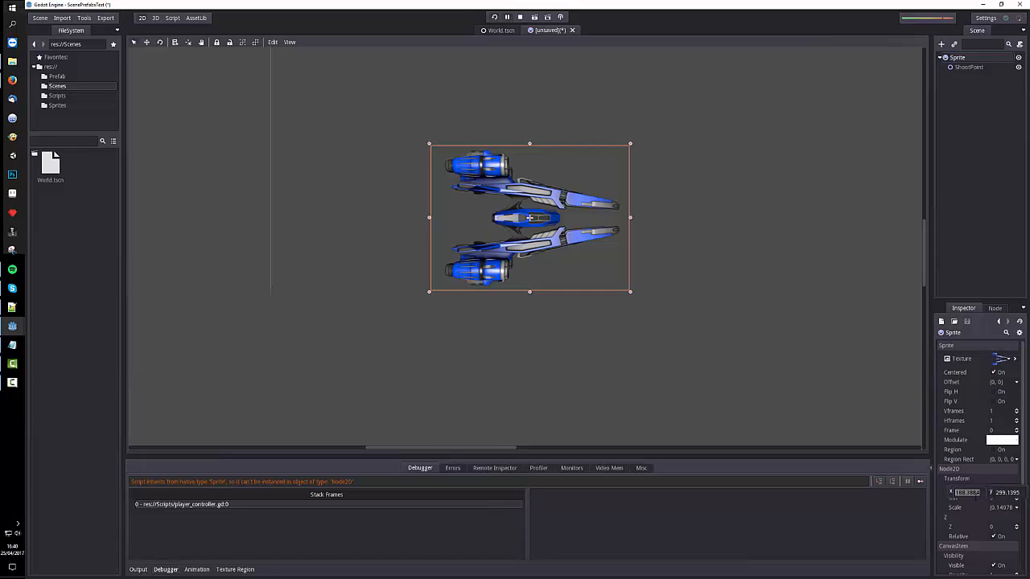
{"action": "type", "text": "00"}
{"action": "key", "text": "Return"}
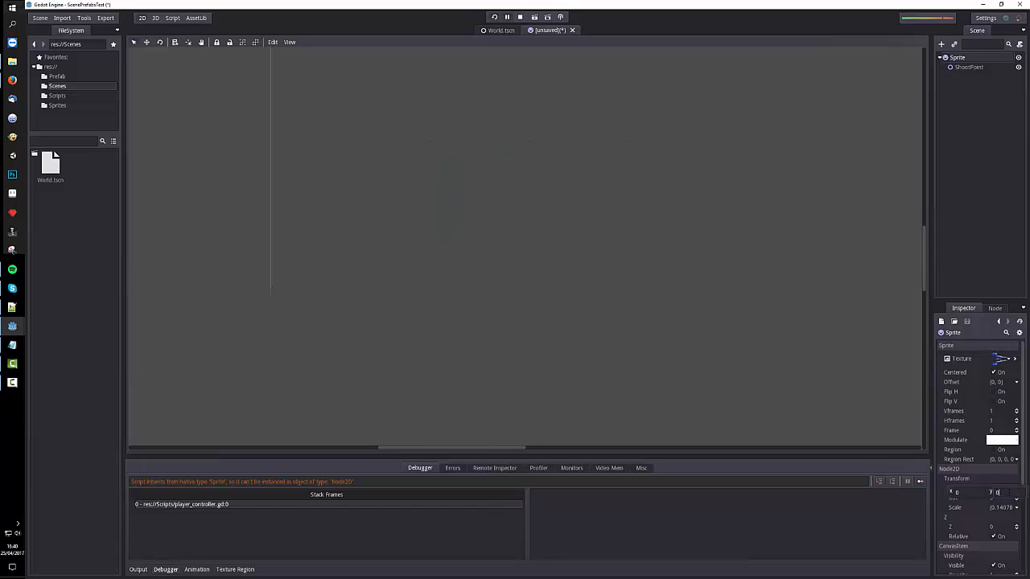
{"action": "middle_click_drag", "start_coordinate": [348, 139], "coordinate": [422, 187]}
{"action": "left_click", "coordinate": [966, 67]}
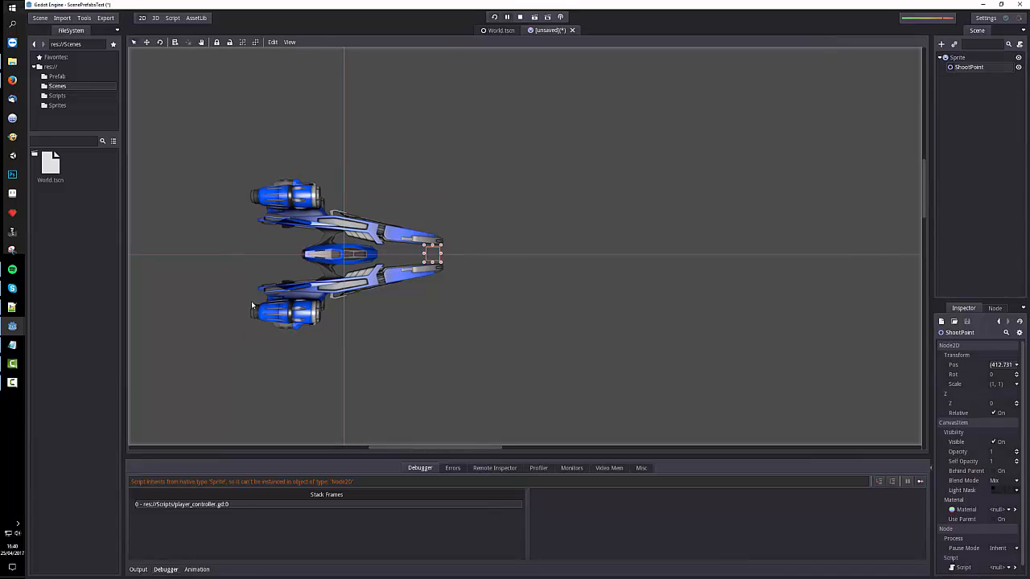
- Add an Area2D as a child of the Sprite node
{"action": "left_click", "coordinate": [983, 58]}
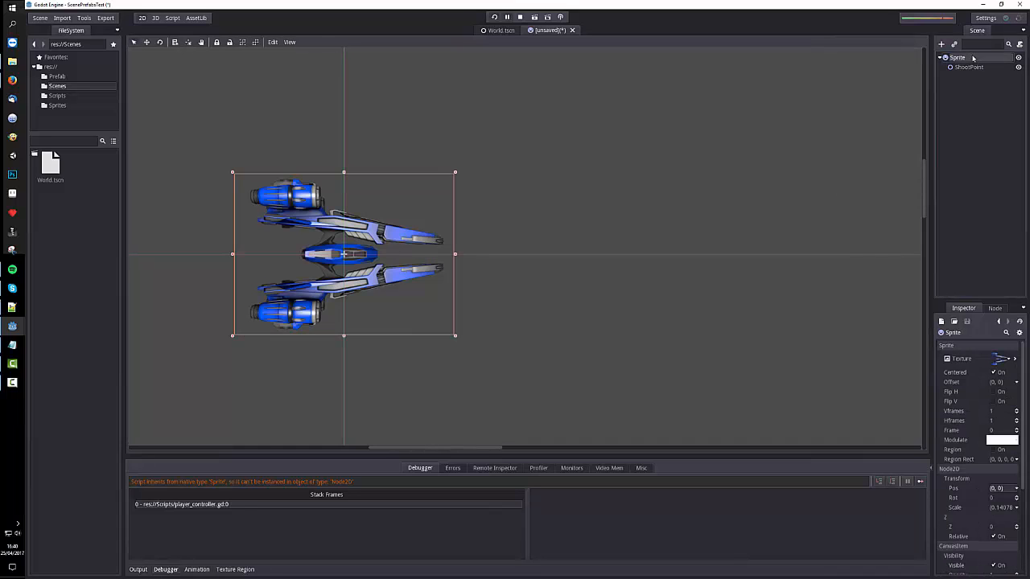
{"action": "left_click", "coordinate": [941, 45]}
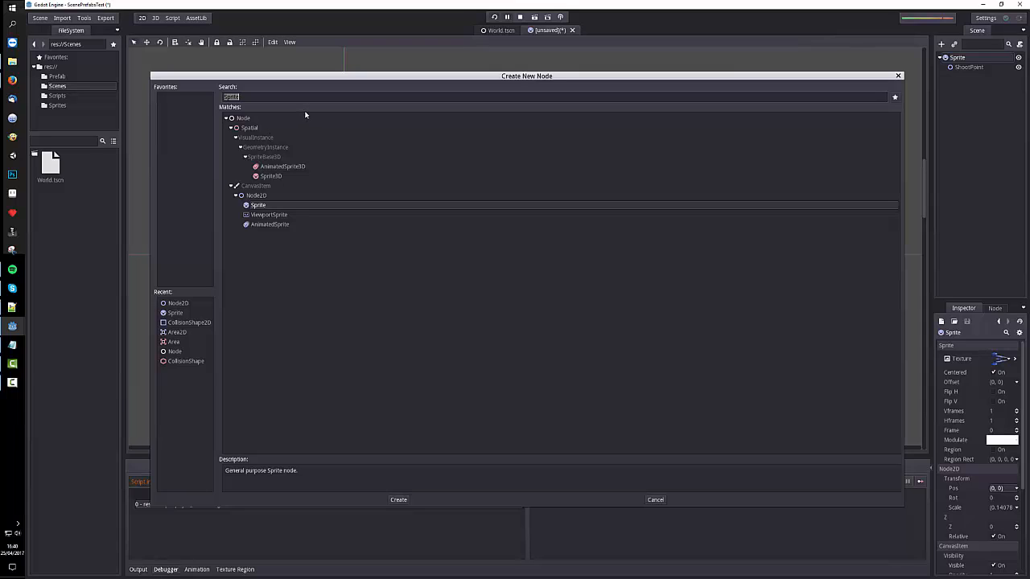
{"action": "type", "text": "Area3"}
{"action": "key", "text": "BackSpace"}
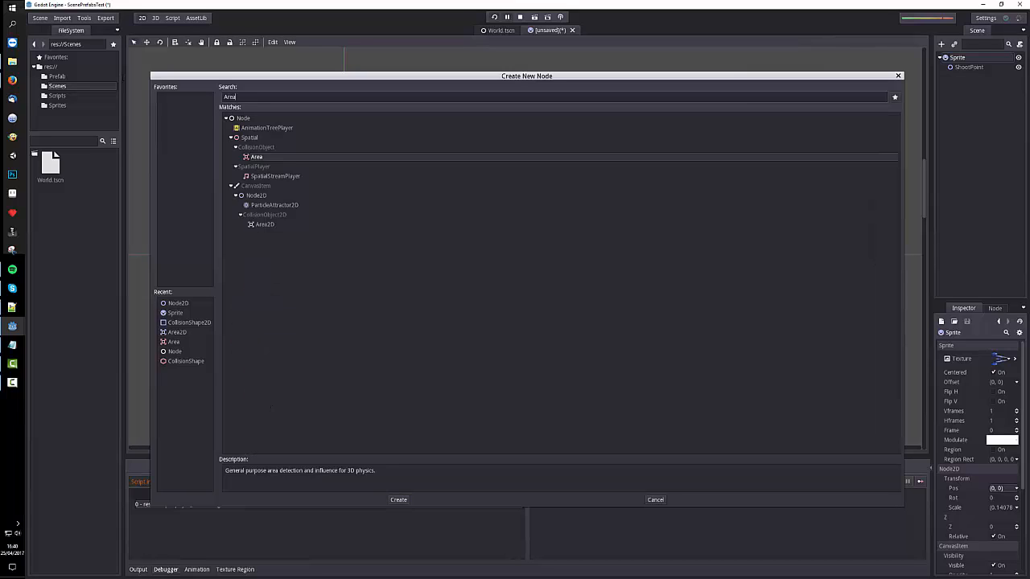
{"action": "type", "text": "2d"}
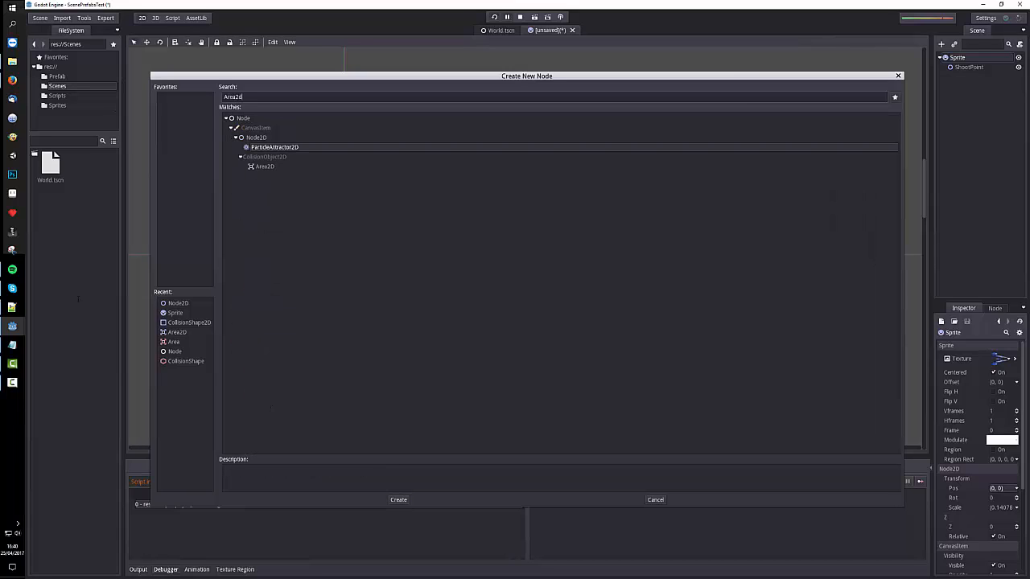
{"action": "double_click", "coordinate": [262, 167]}
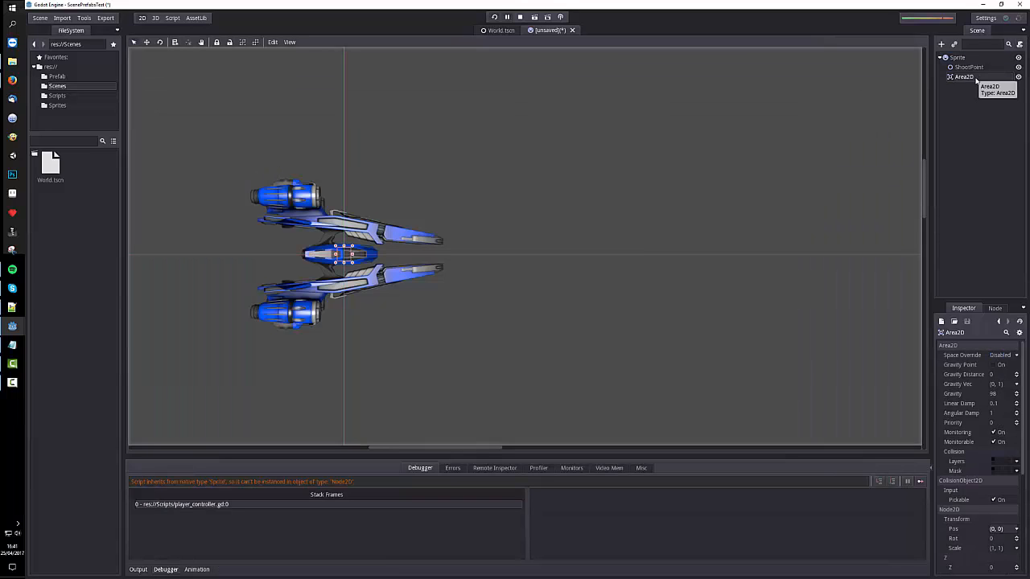
- Try to add a CollisionShape as a child of the Area2D node
{"action": "left_click", "coordinate": [942, 45]}
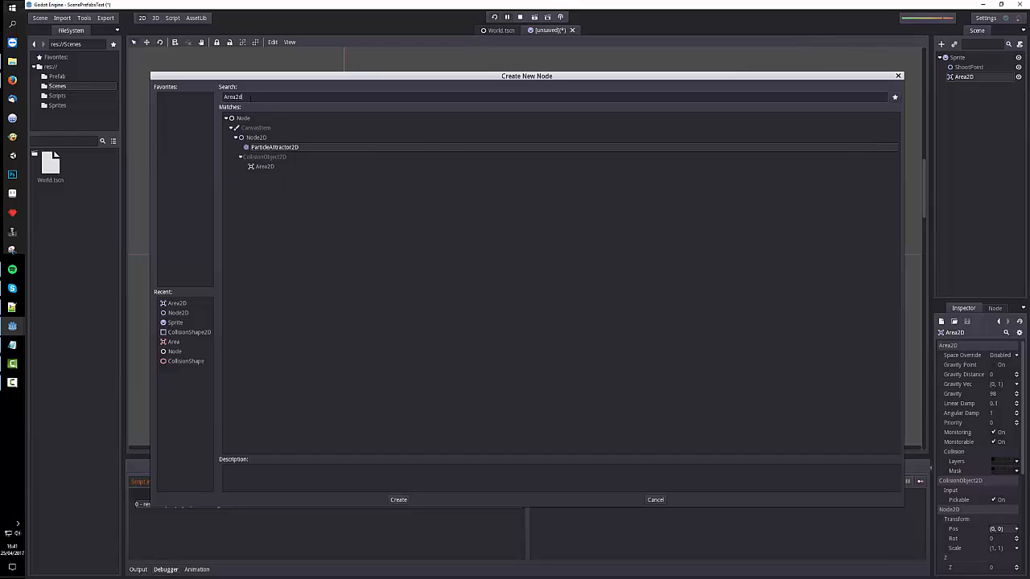
{"action": "type", "text": "coll"}
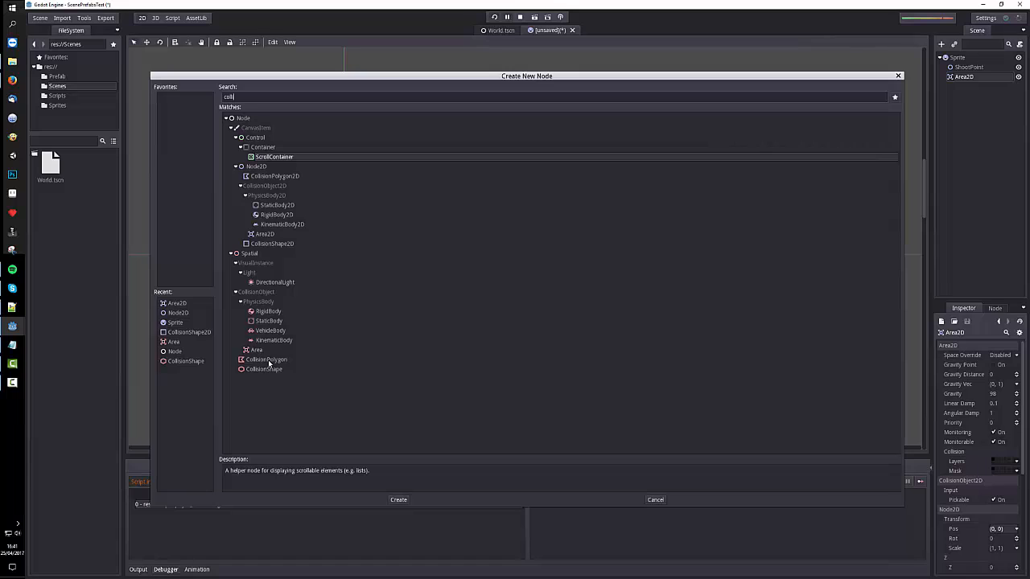
{"action": "double_click", "coordinate": [265, 369]}
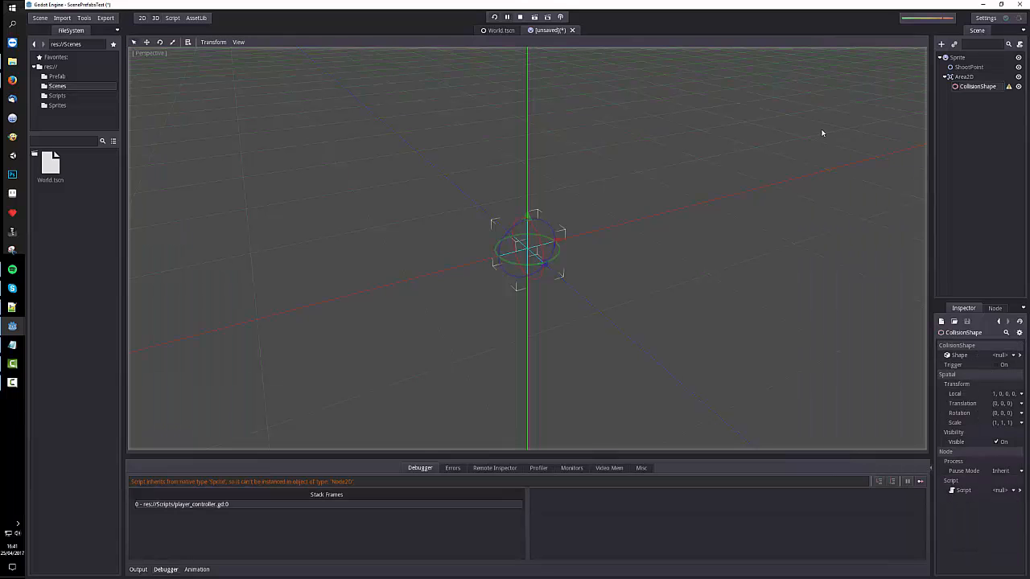
- Delete the CollisionShape node under Area2D and reselect the Area2D node
{"action": "left_click", "coordinate": [983, 86]}
{"action": "key", "text": "Delete"}
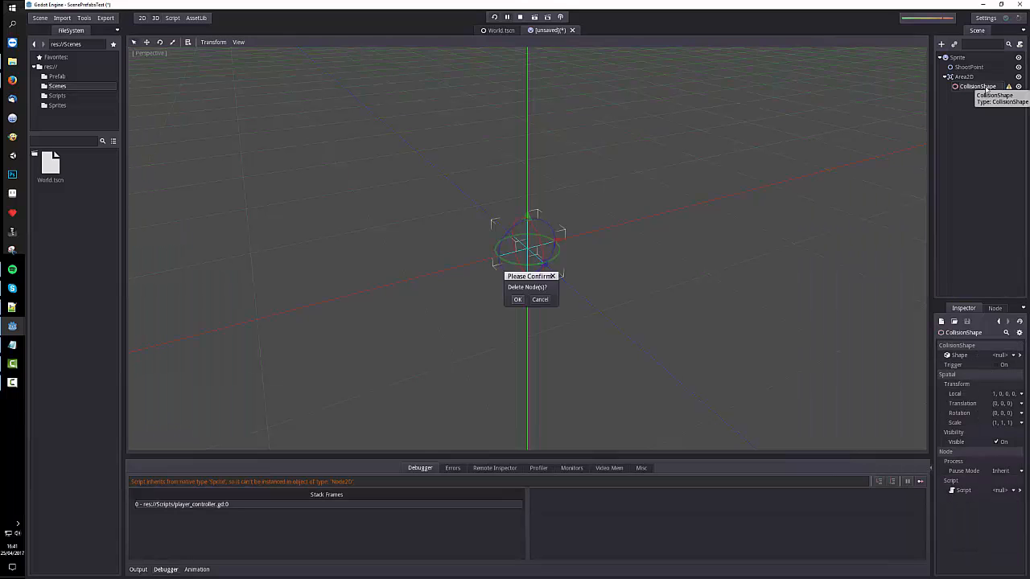
{"action": "key", "text": "Return"}
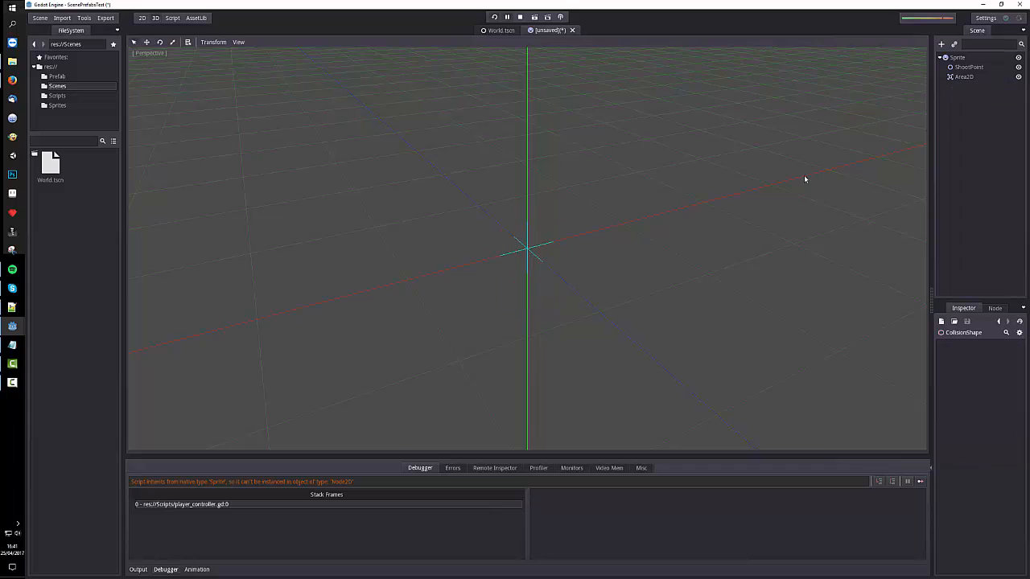
{"action": "left_click", "coordinate": [961, 77]}
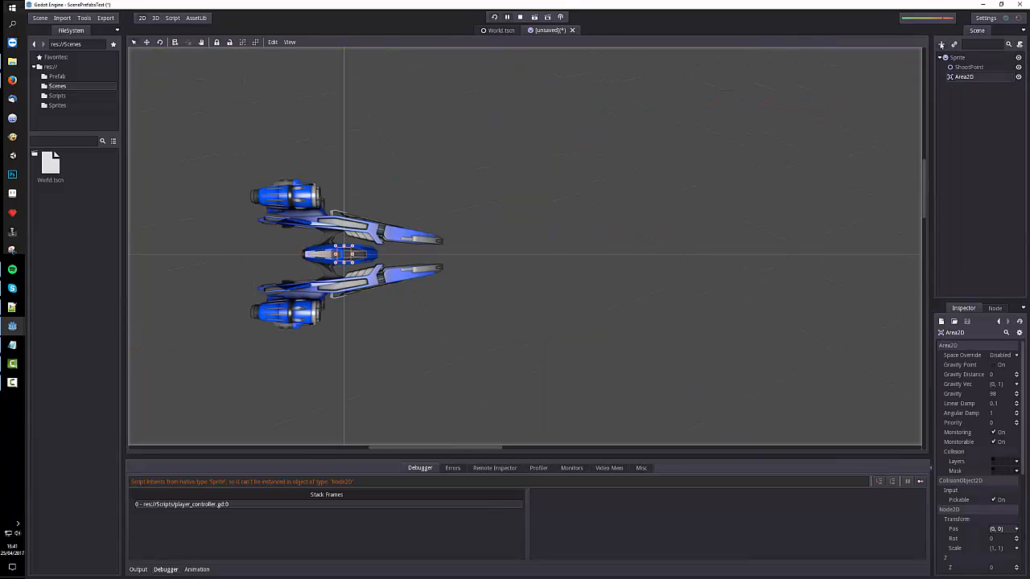
- Add a CollisionShape2D as a child of the Area2D node and give it a new RectangleShape2D
{"action": "left_click", "coordinate": [941, 43]}
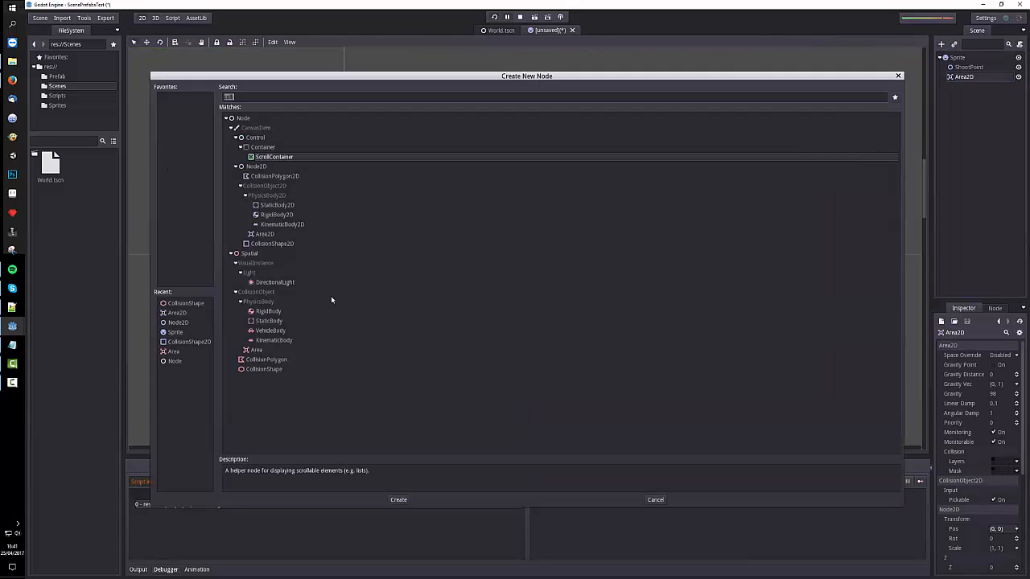
{"action": "double_click", "coordinate": [270, 243]}
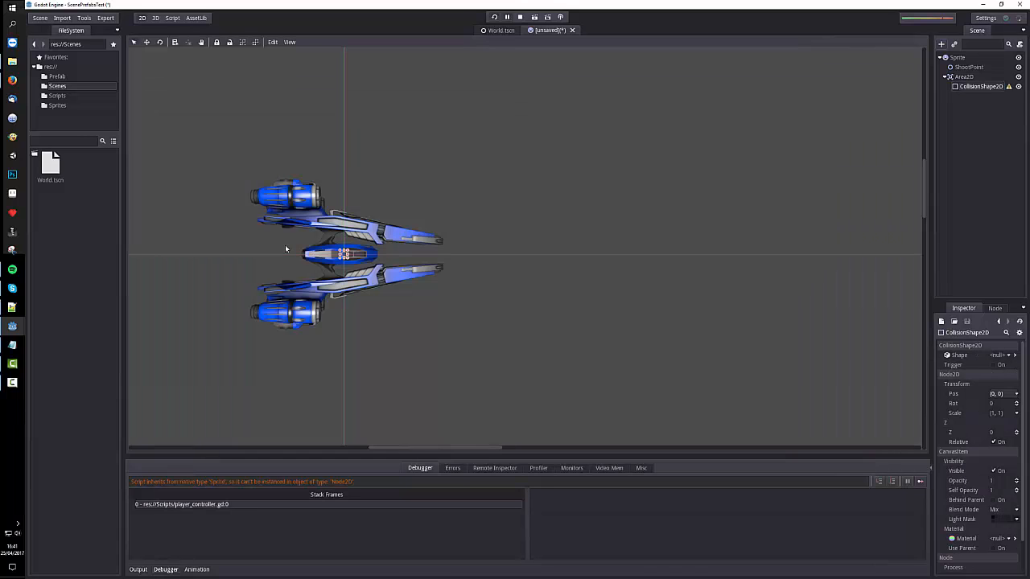
{"action": "left_click", "coordinate": [1010, 355]}
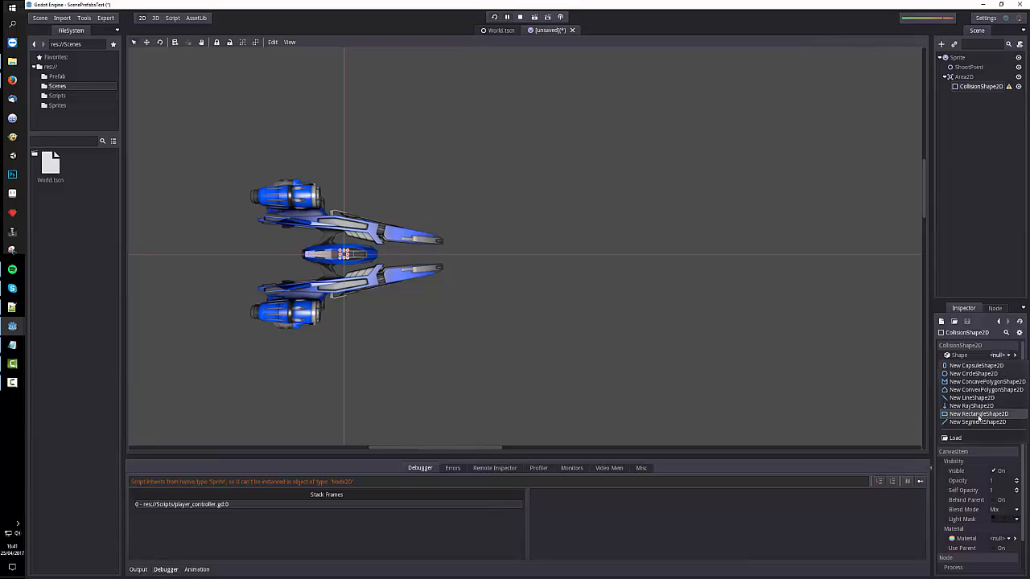
{"action": "left_click", "coordinate": [978, 414]}
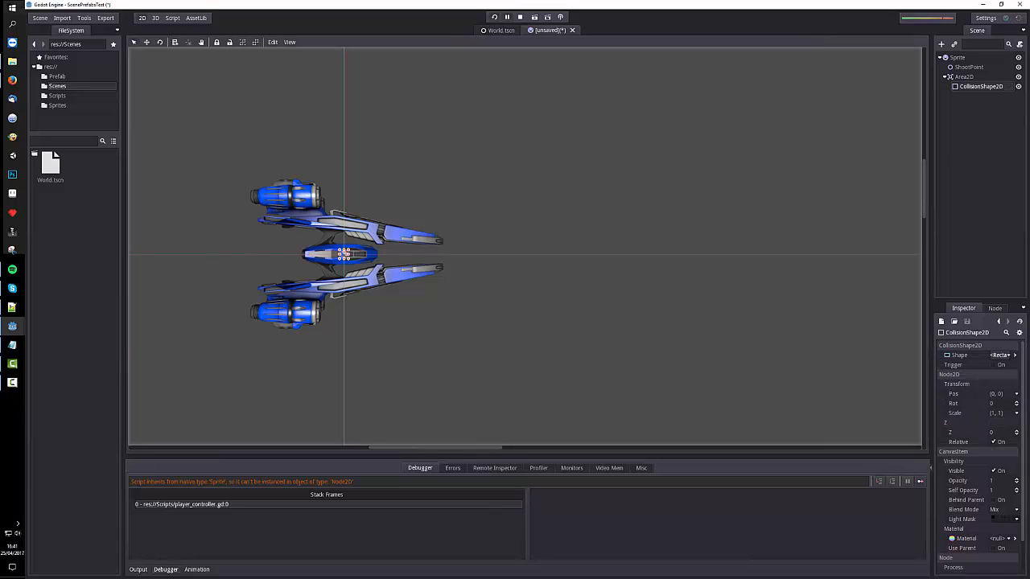
- Attach the existing script player_controller.gd from the Scripts folder to the root Sprite node
{"action": "left_click", "coordinate": [965, 58]}
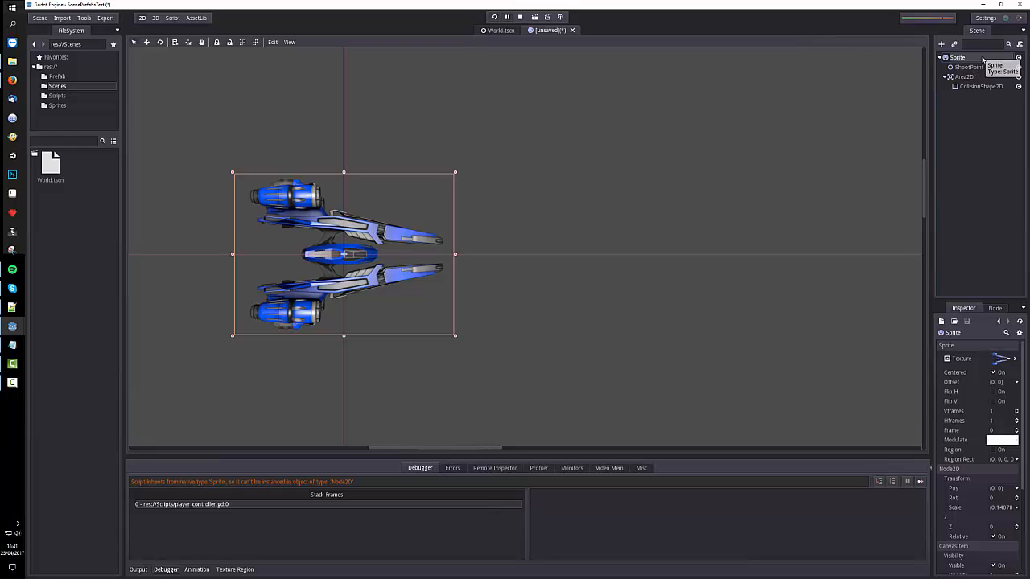
{"action": "scroll", "coordinate": [978, 524], "scroll_direction": "down", "scroll_amount": 5}
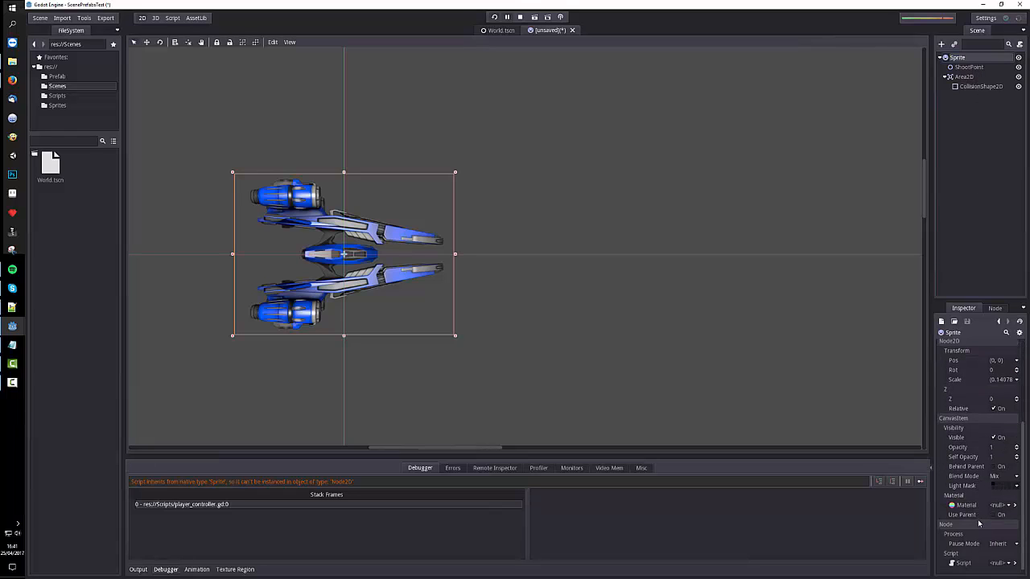
{"action": "left_click", "coordinate": [1010, 565]}
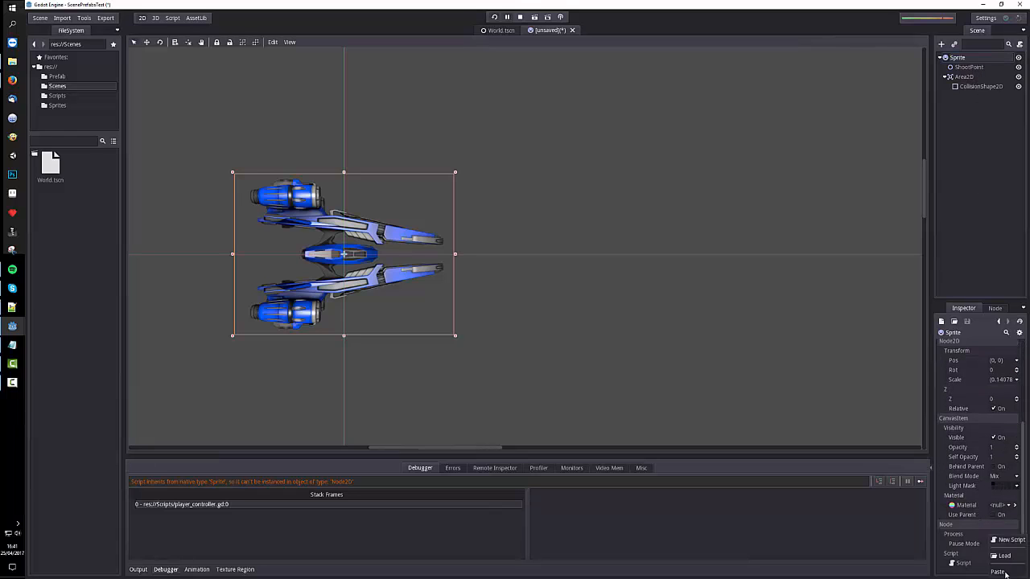
{"action": "left_click", "coordinate": [1001, 556]}
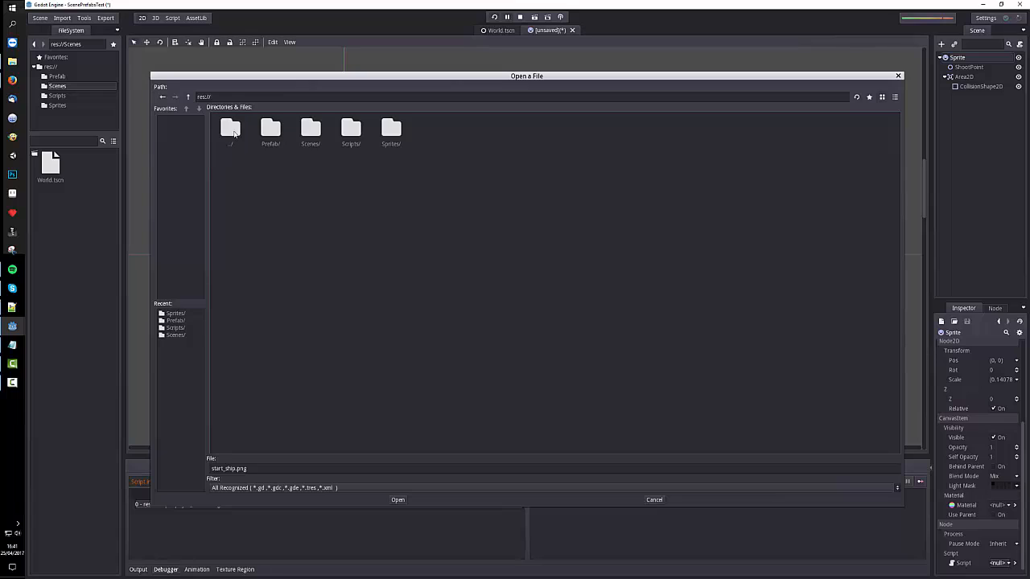
{"action": "double_click", "coordinate": [353, 131]}
{"action": "left_click", "coordinate": [310, 131]}
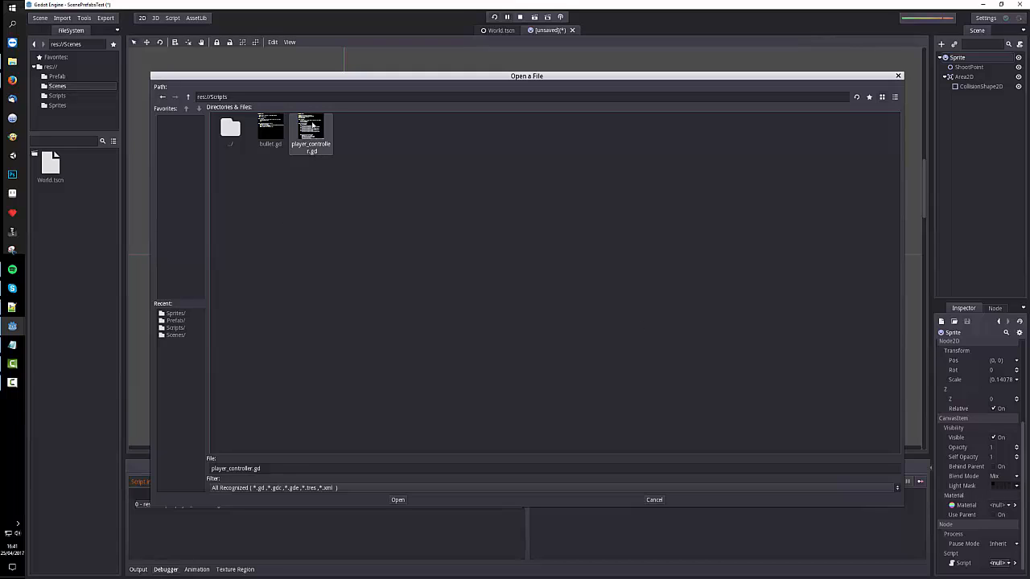
{"action": "left_click", "coordinate": [399, 500]}
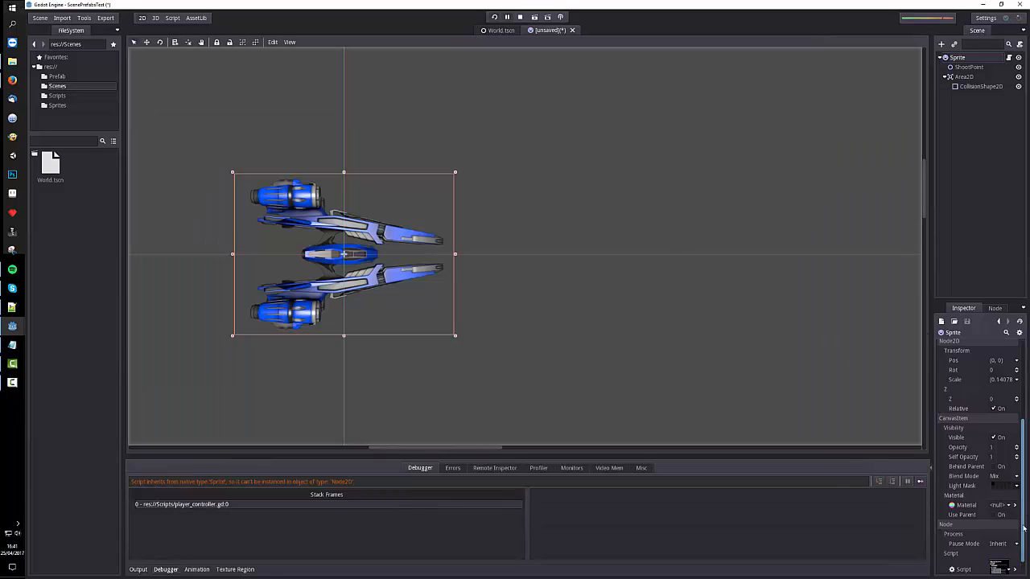
- Assign the ShootPoint node to the Sprite's Shoot Point script variable
{"action": "scroll", "coordinate": [1020, 527], "scroll_direction": "down", "scroll_amount": 1}
{"action": "left_click", "coordinate": [980, 76]}
{"action": "left_click", "coordinate": [969, 58]}
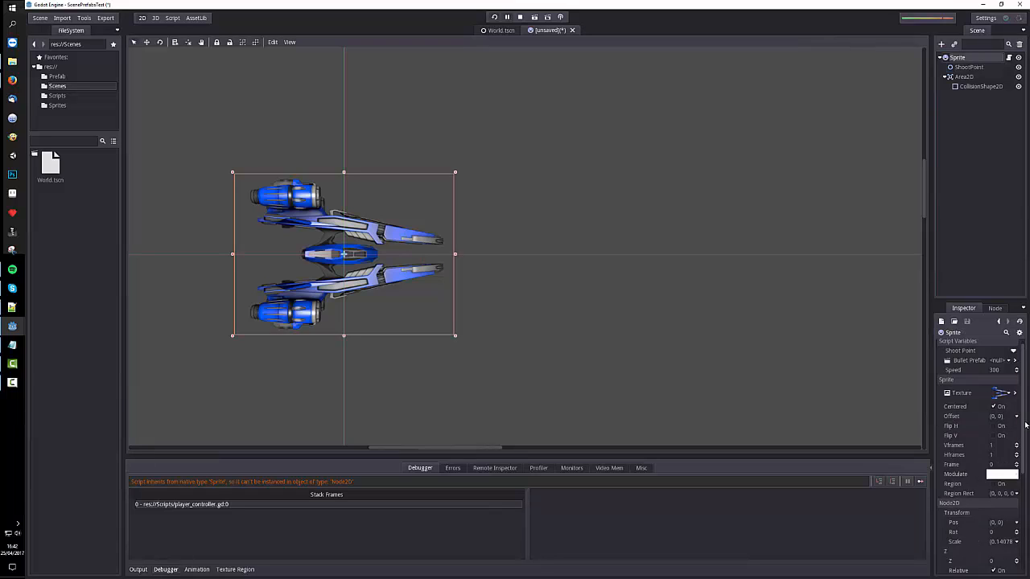
{"action": "scroll", "coordinate": [1025, 425], "scroll_direction": "up", "scroll_amount": 1}
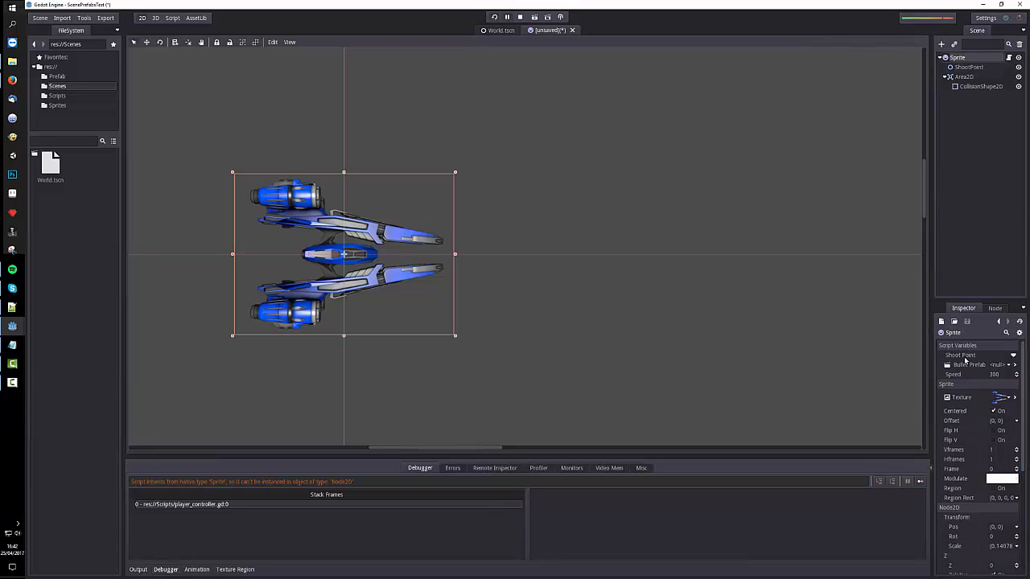
{"action": "left_click", "coordinate": [1014, 356]}
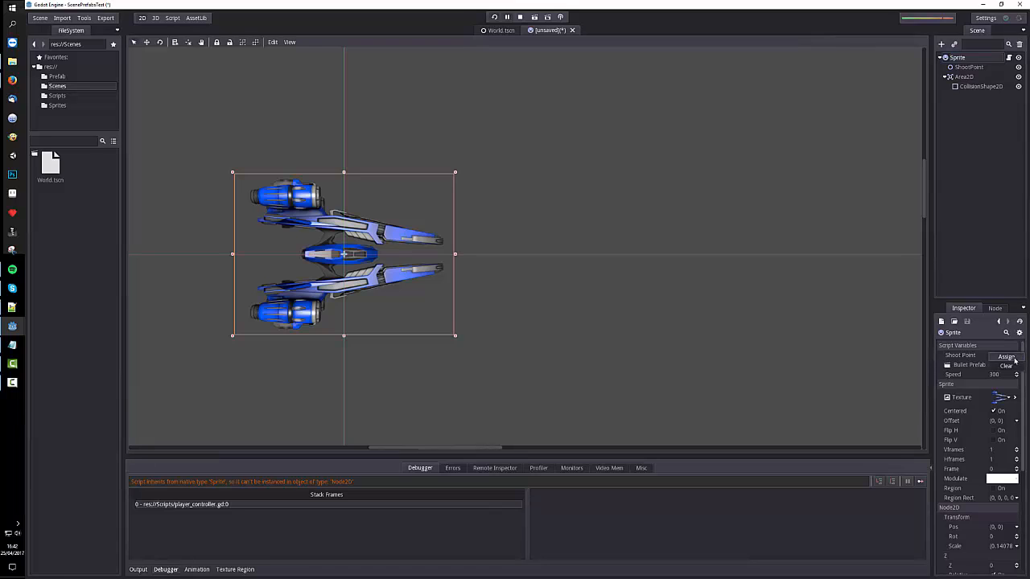
{"action": "left_click", "coordinate": [1012, 357]}
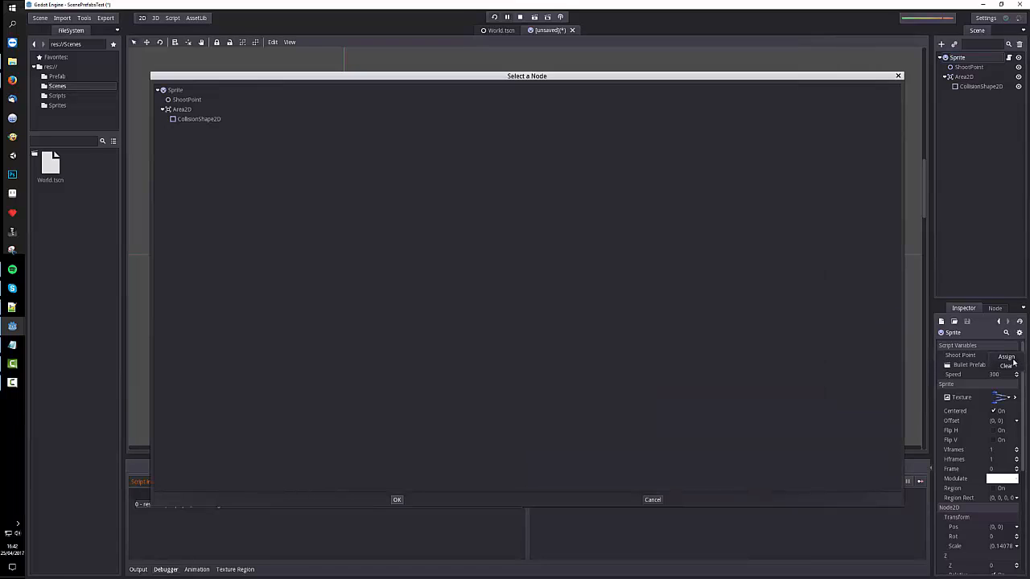
{"action": "left_click", "coordinate": [193, 101]}
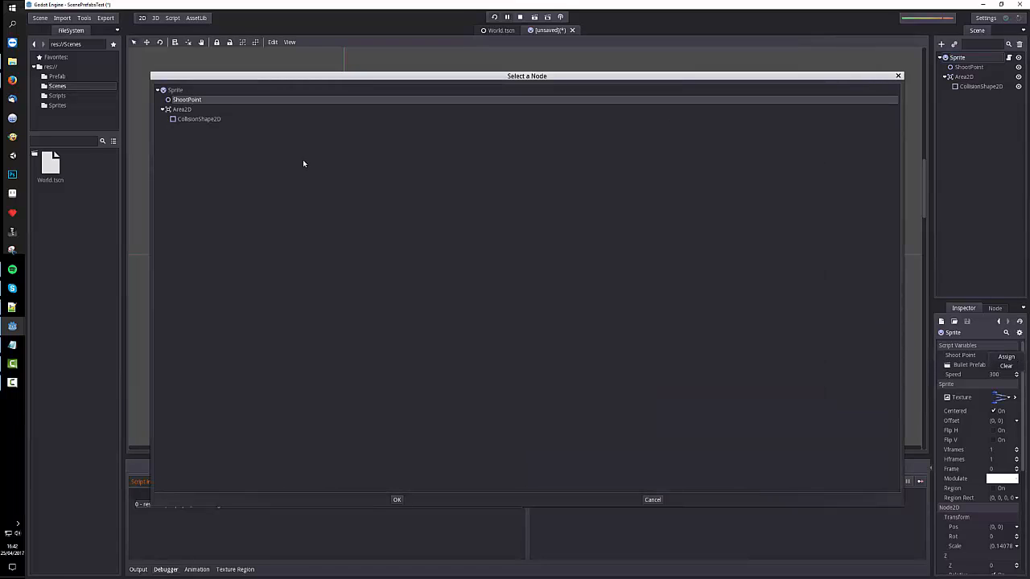
{"action": "left_click", "coordinate": [400, 499]}
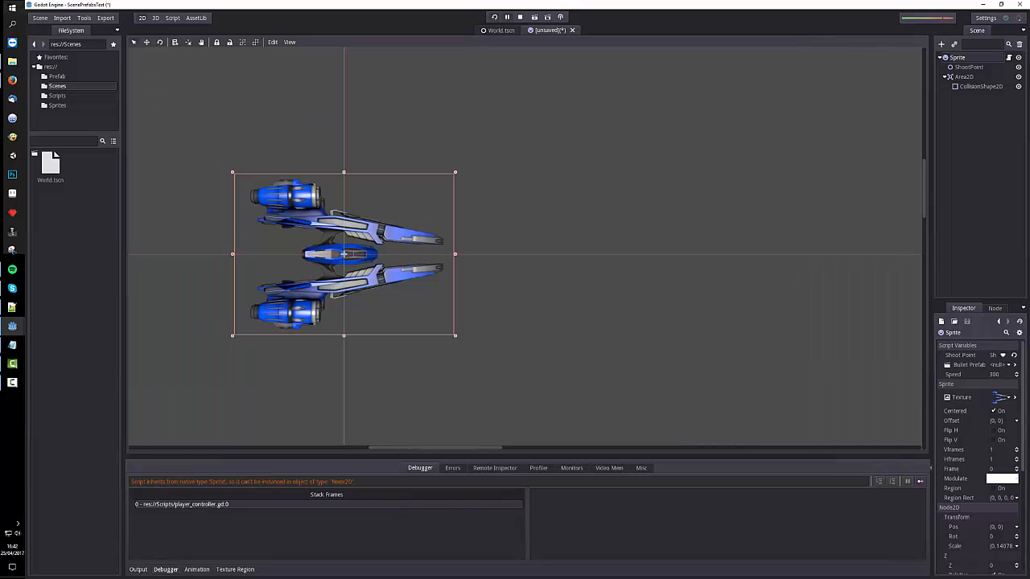
- Set the Sprite's Speed script variable to 800
{"action": "left_click", "coordinate": [995, 375]}
{"action": "key", "text": "BackSpace"}
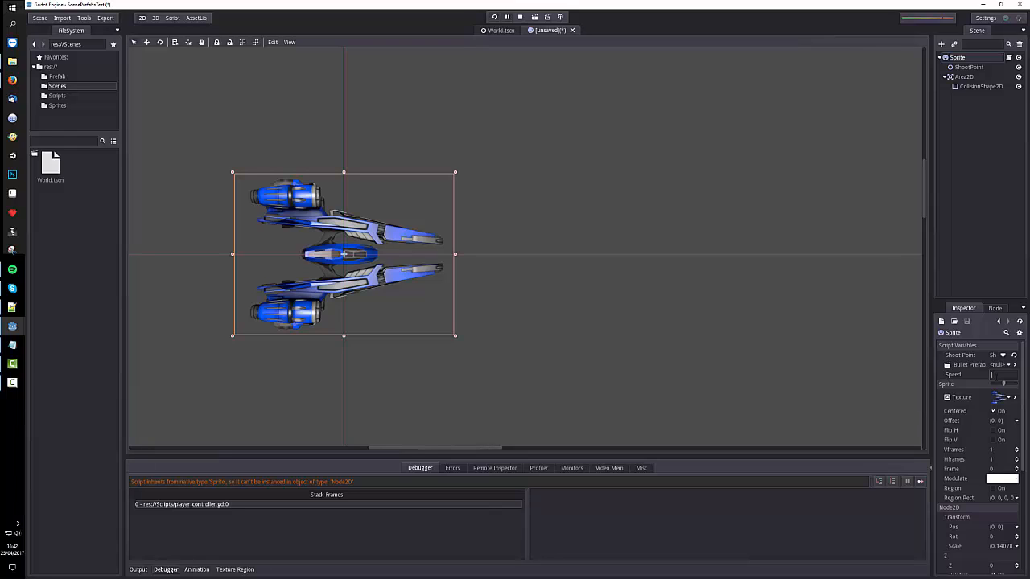
{"action": "type", "text": "800"}
{"action": "key", "text": "Return"}
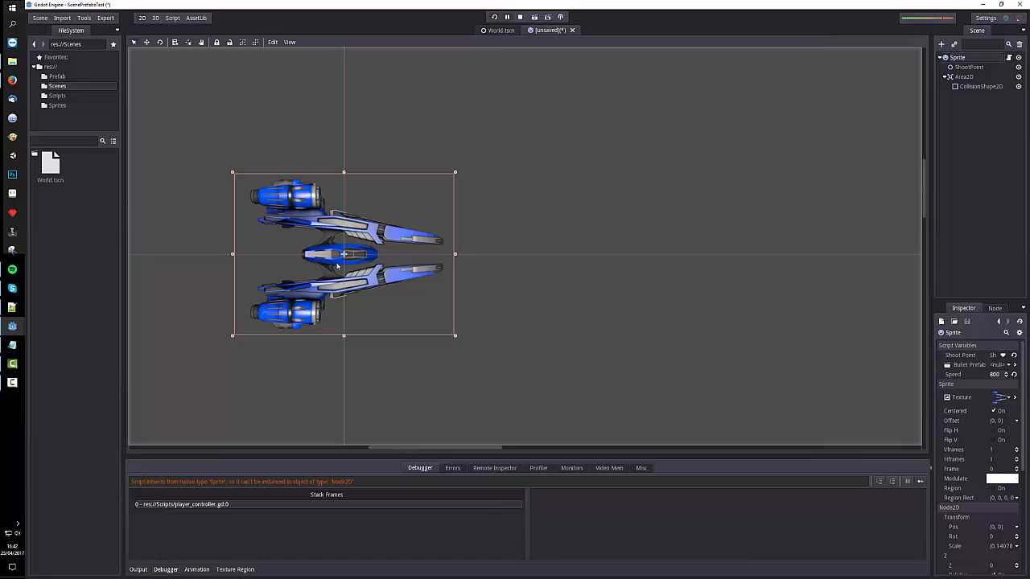
- Save the ship scene as SpaceShip.tscn in the Prefab folder, overwriting the existing file
{"action": "key", "text": "ctrl+s"}
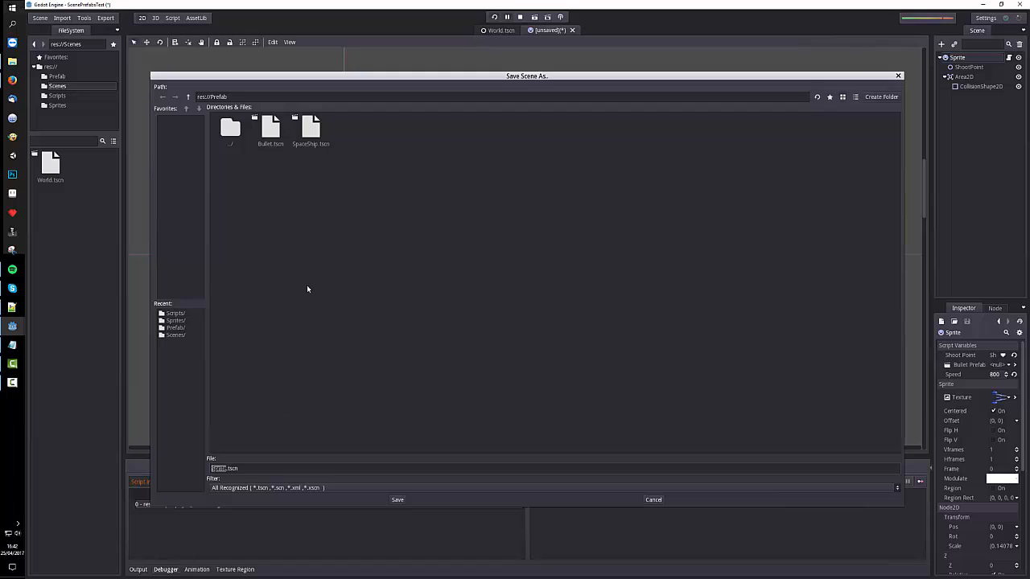
{"action": "double_click", "coordinate": [310, 133]}
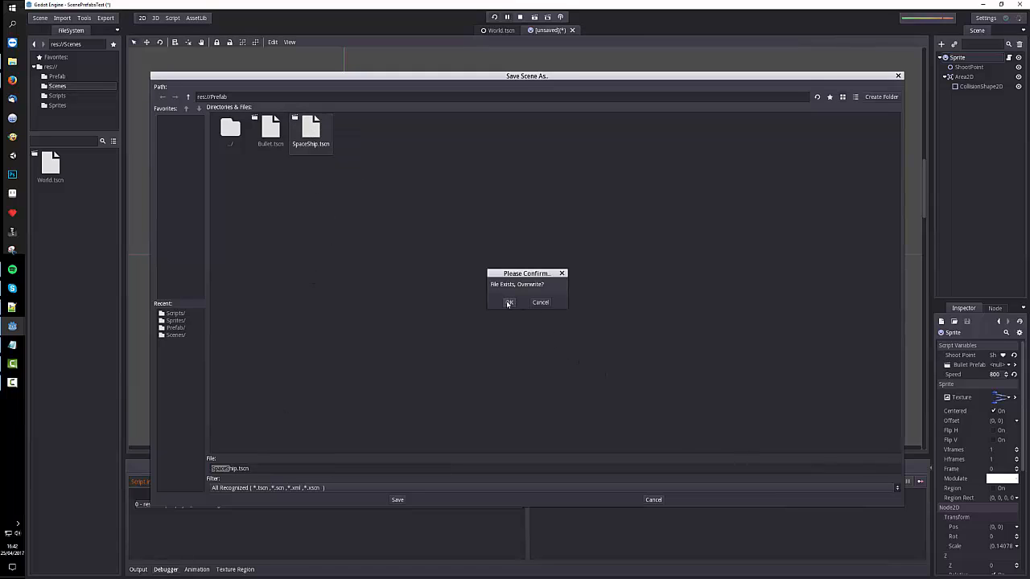
{"action": "left_click", "coordinate": [508, 303]}
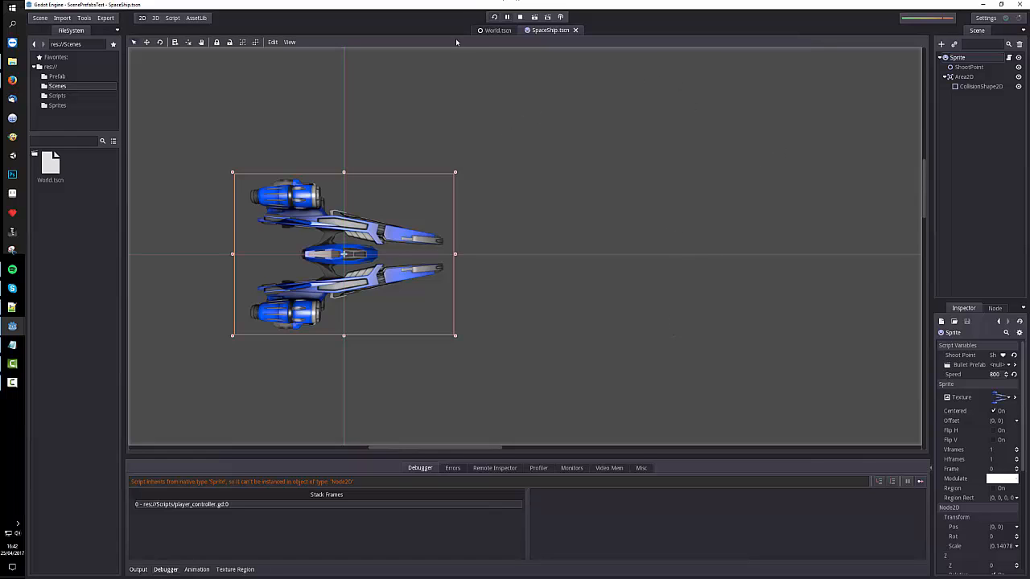
- Create a new scene with a Sprite as its root node
{"action": "left_click", "coordinate": [39, 18]}
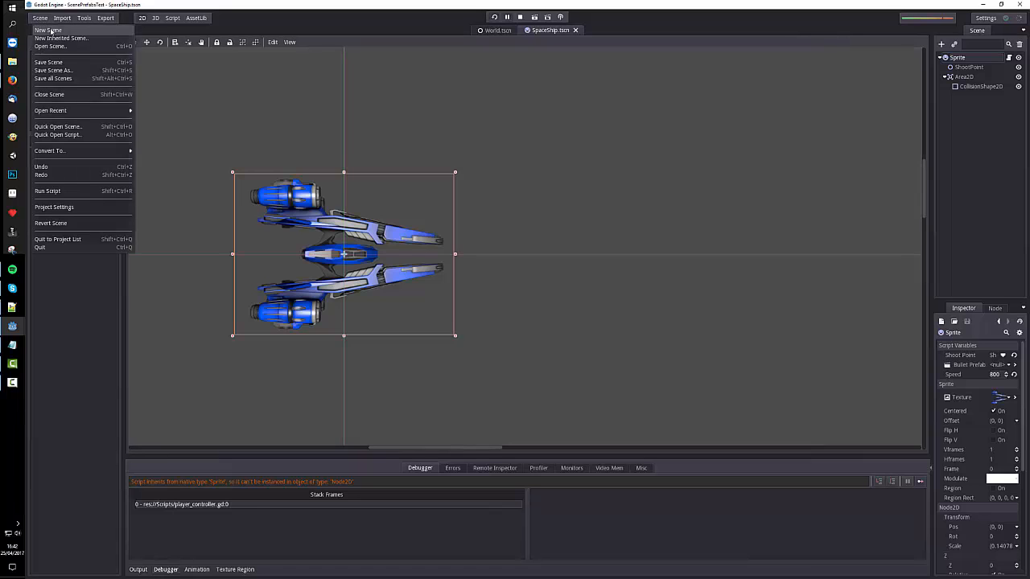
{"action": "left_click", "coordinate": [49, 31]}
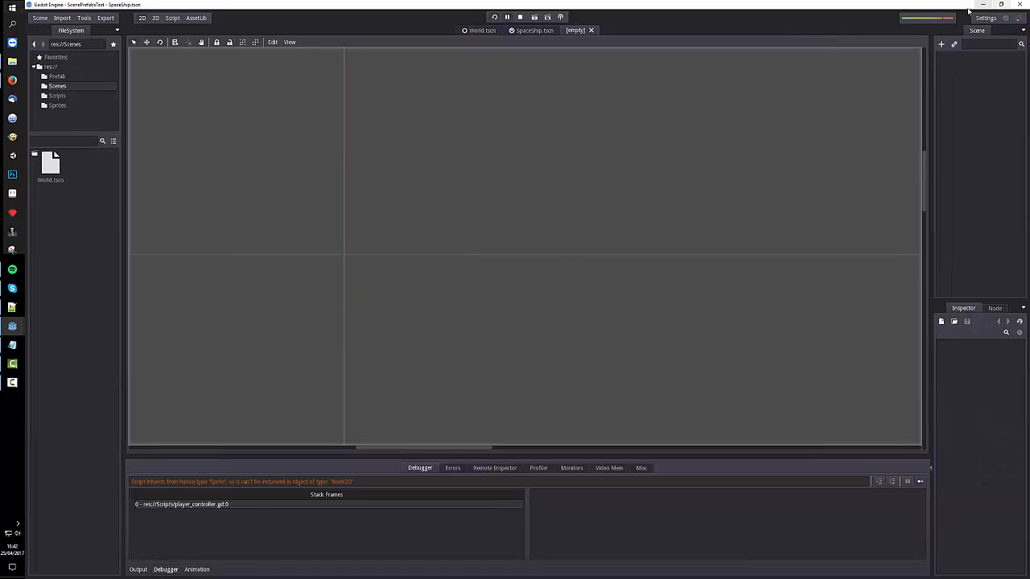
{"action": "left_click", "coordinate": [941, 45]}
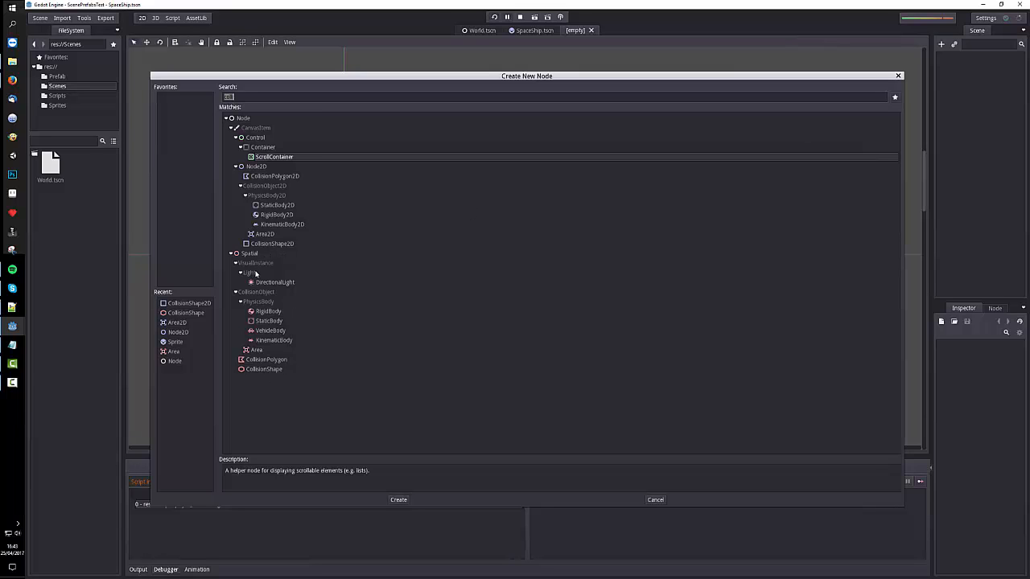
{"action": "left_click", "coordinate": [228, 97]}
{"action": "type", "text": "Sprite"}
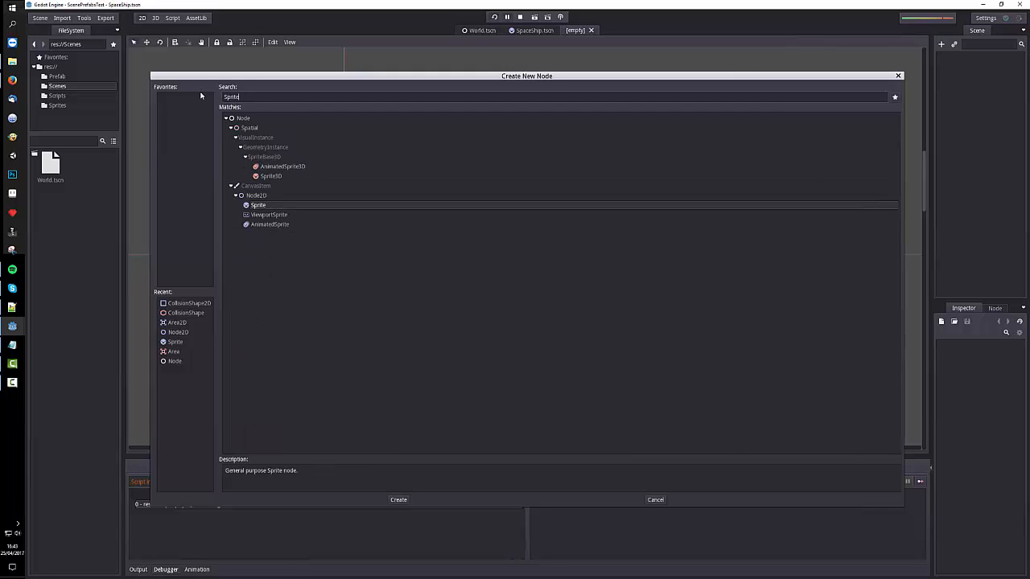
{"action": "left_click", "coordinate": [397, 499]}
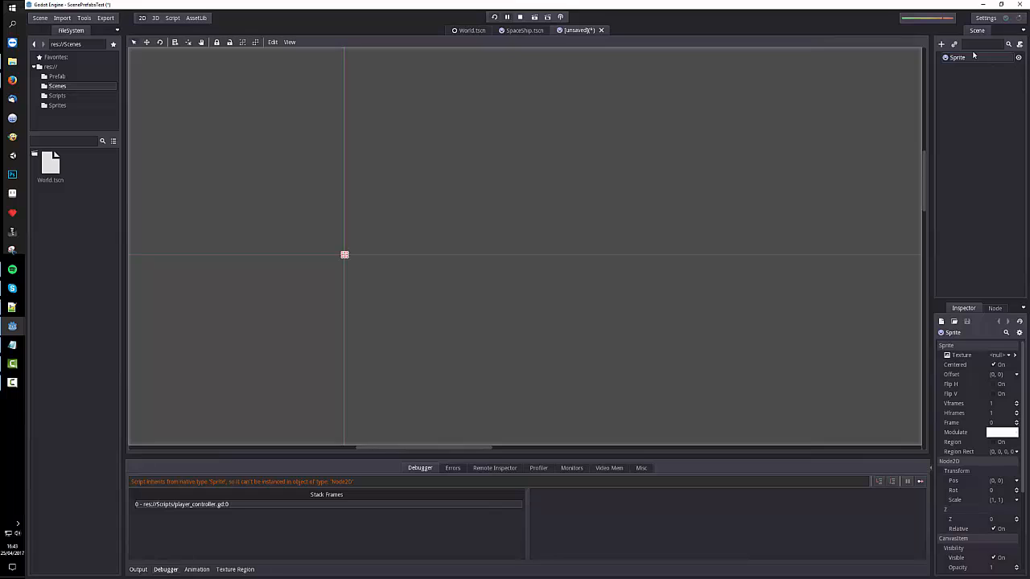
- Rename the new scene's root Sprite node to Bullet
{"action": "double_click", "coordinate": [970, 57]}
{"action": "type", "text": "Bullet"}
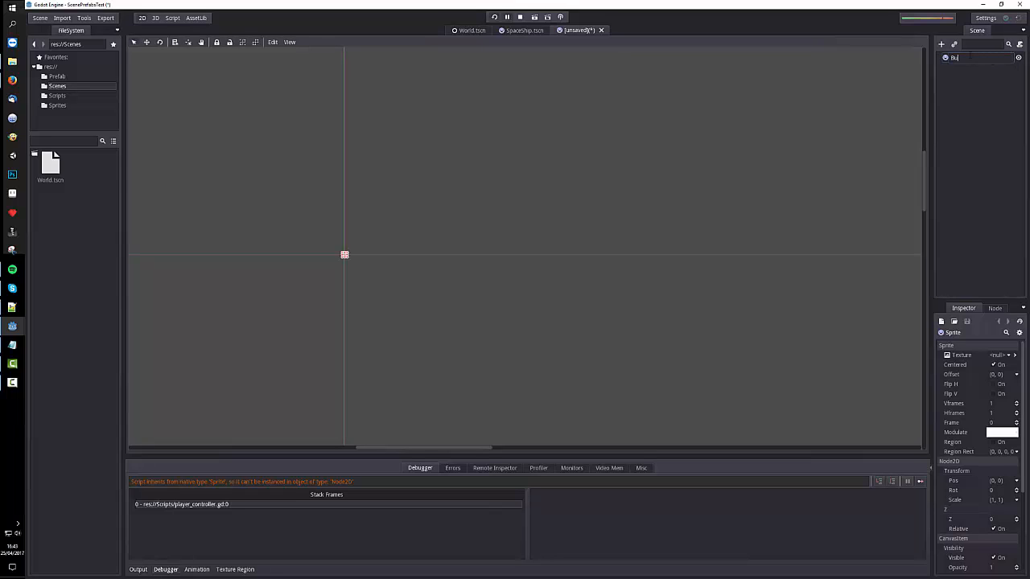
{"action": "key", "text": "Return"}
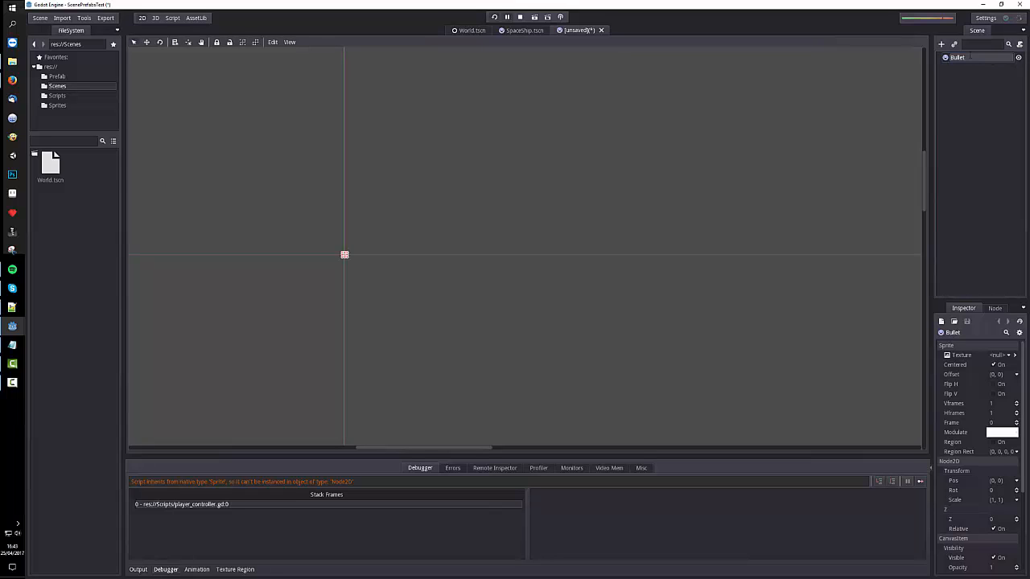
- Load bullet.png from the Sprites folder as the Bullet node's texture
{"action": "left_click", "coordinate": [1009, 356]}
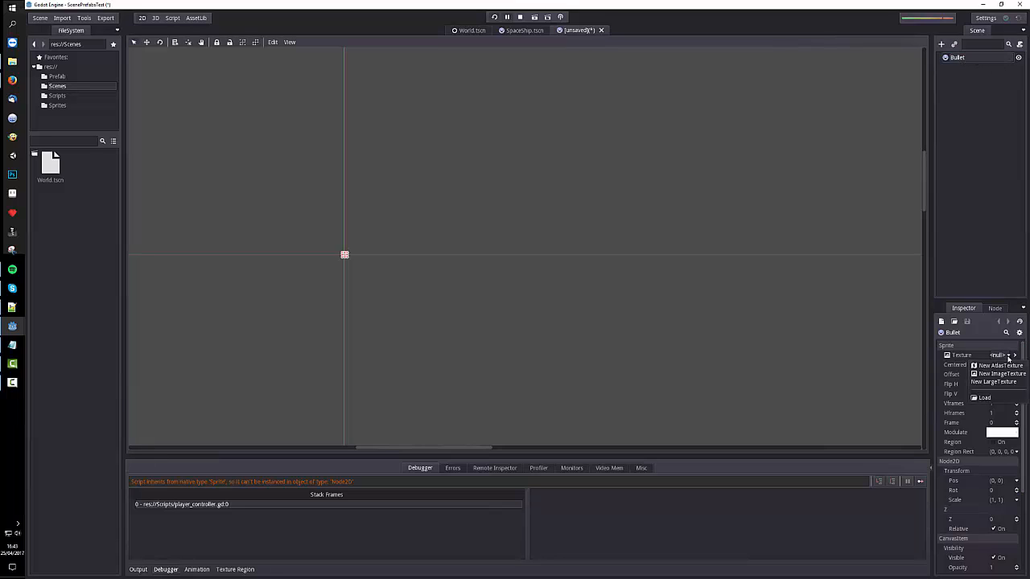
{"action": "left_click", "coordinate": [985, 397]}
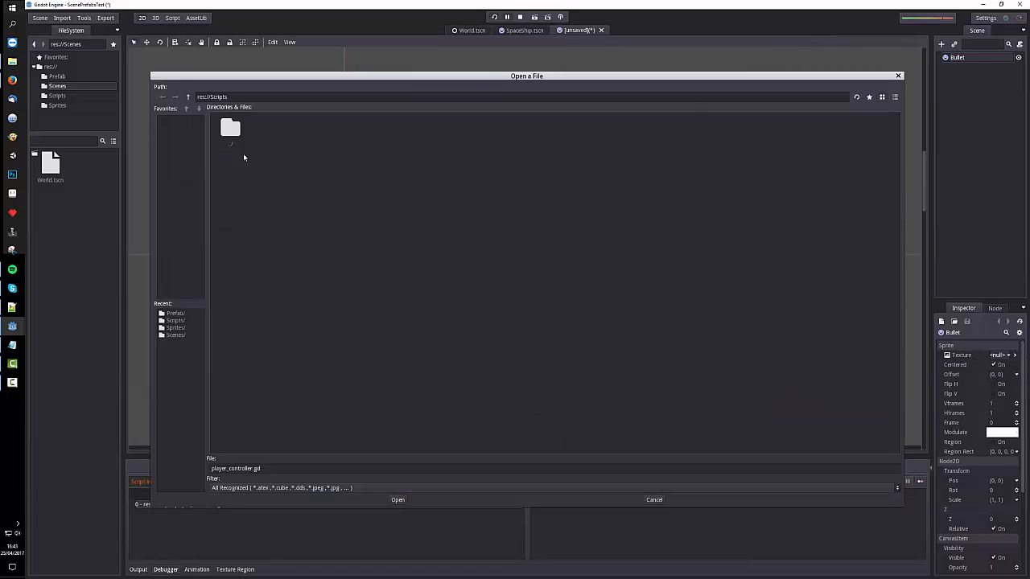
{"action": "double_click", "coordinate": [233, 133]}
{"action": "double_click", "coordinate": [389, 133]}
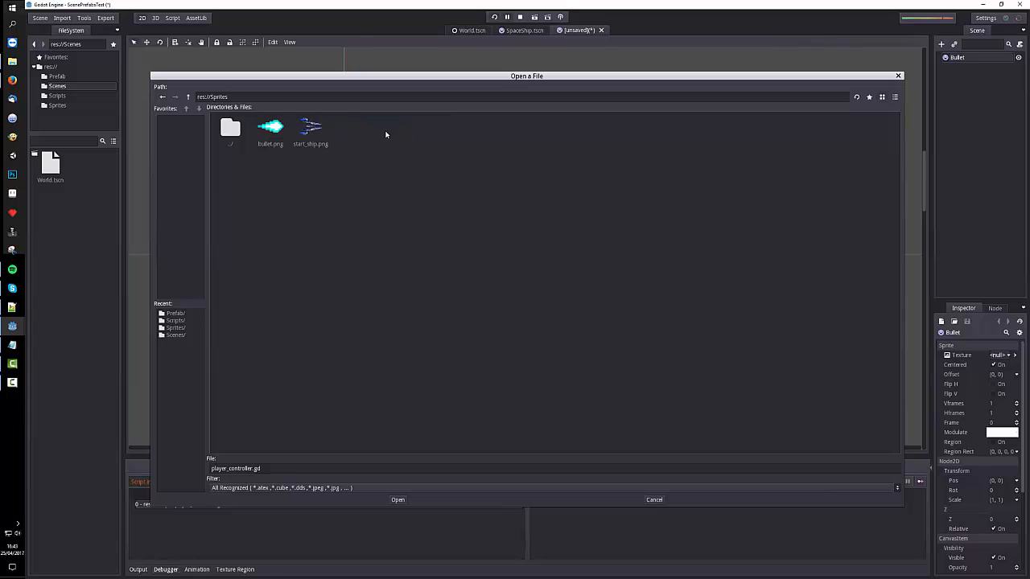
{"action": "double_click", "coordinate": [274, 131]}
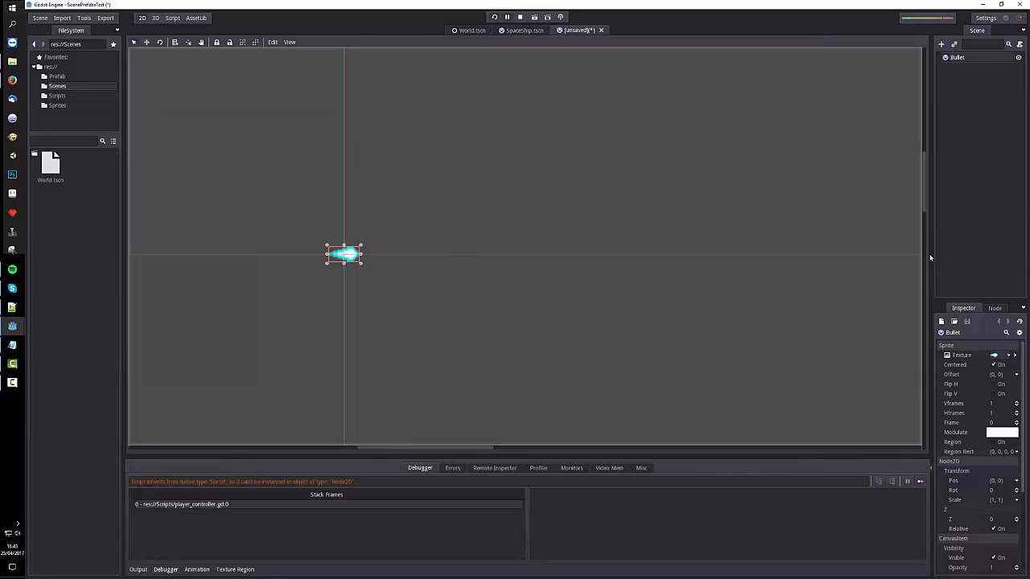
- Add an Area2D node as a child of the Bullet node
{"action": "right_click", "coordinate": [958, 58]}
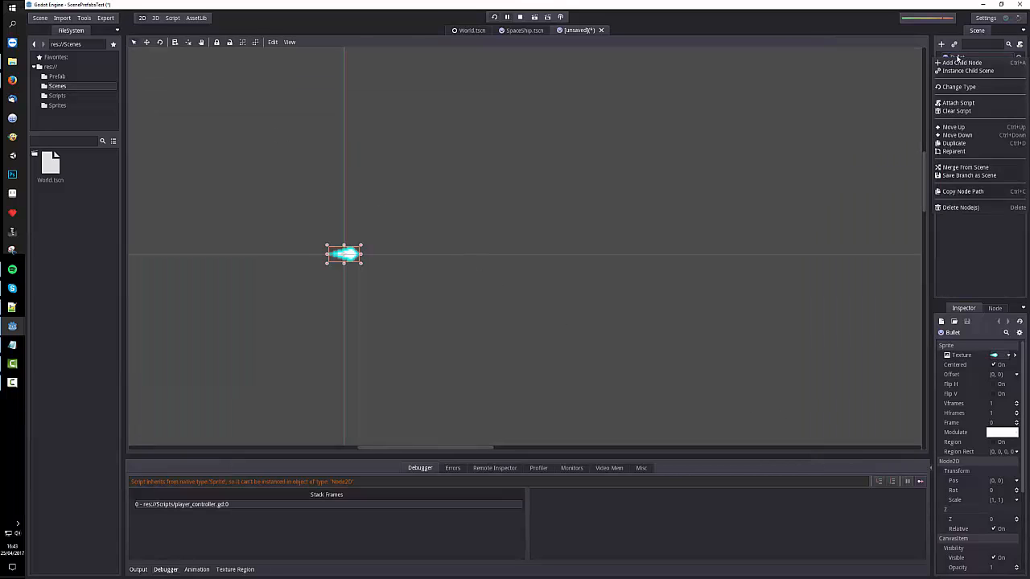
{"action": "left_click", "coordinate": [957, 66]}
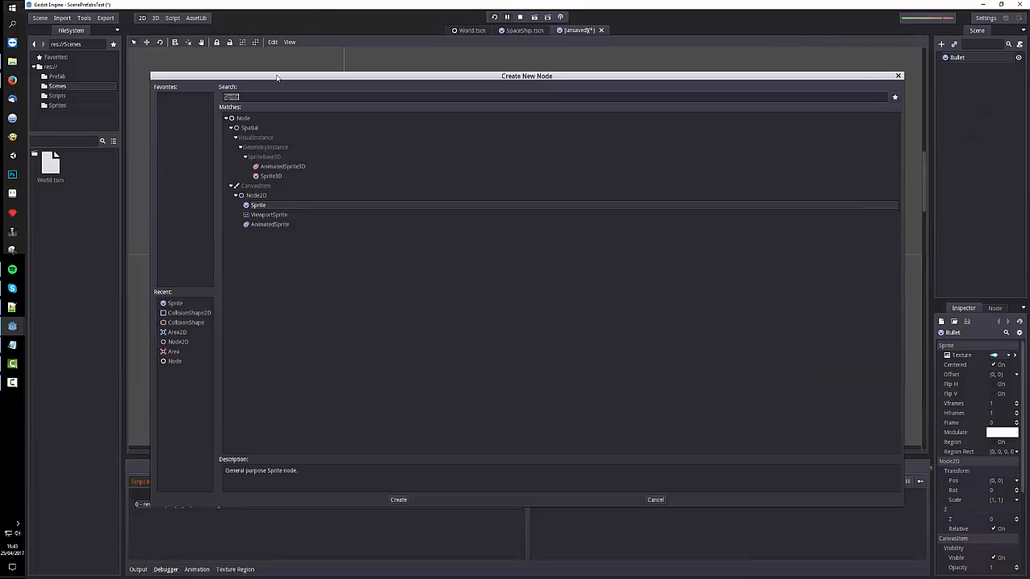
{"action": "type", "text": "Area2d"}
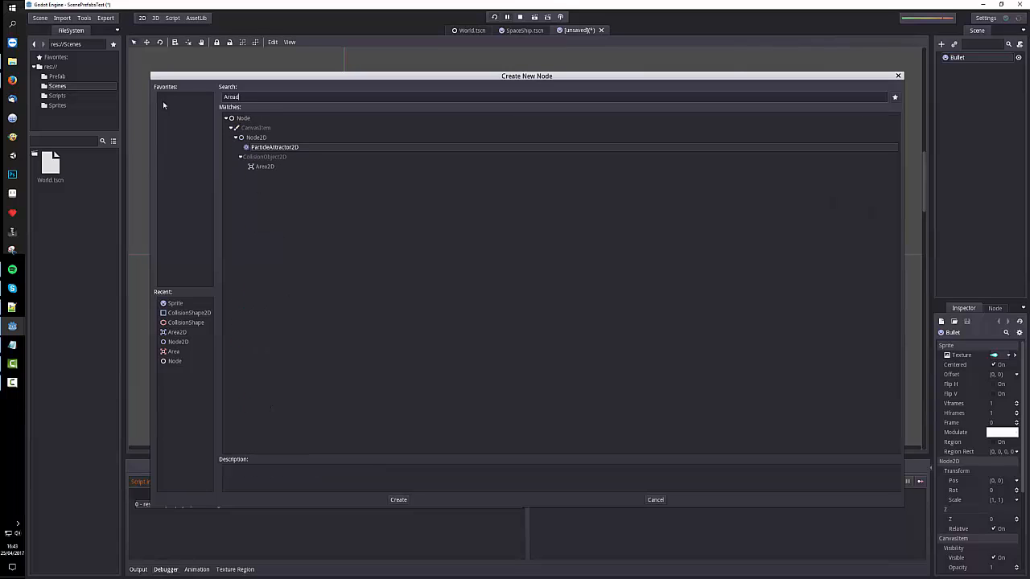
{"action": "key", "text": "BackSpace"}
{"action": "type", "text": "2D"}
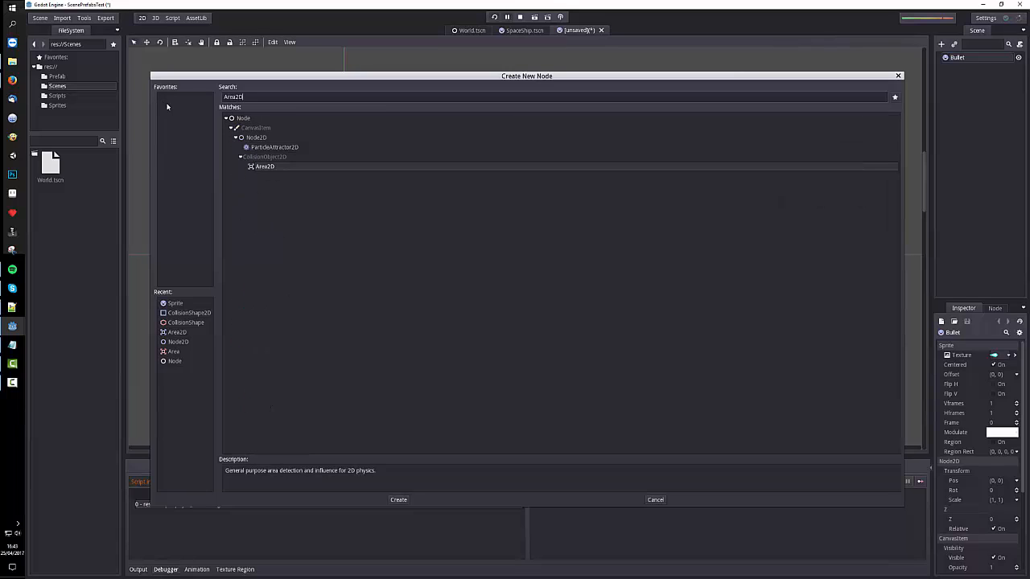
{"action": "left_click", "coordinate": [398, 500]}
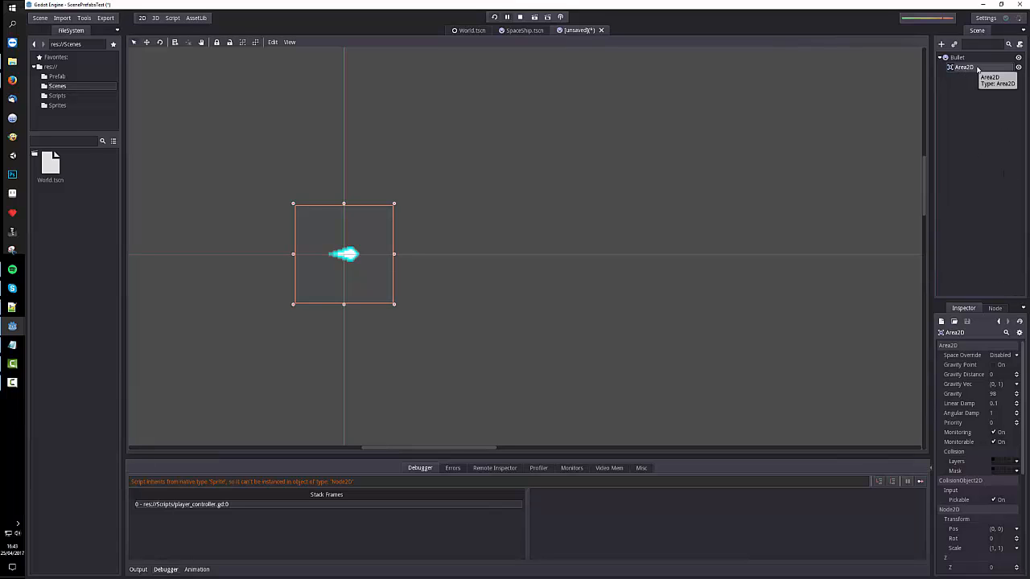
- Add a CollisionShape2D node as a child of the bullet's Area2D node
{"action": "right_click", "coordinate": [977, 69]}
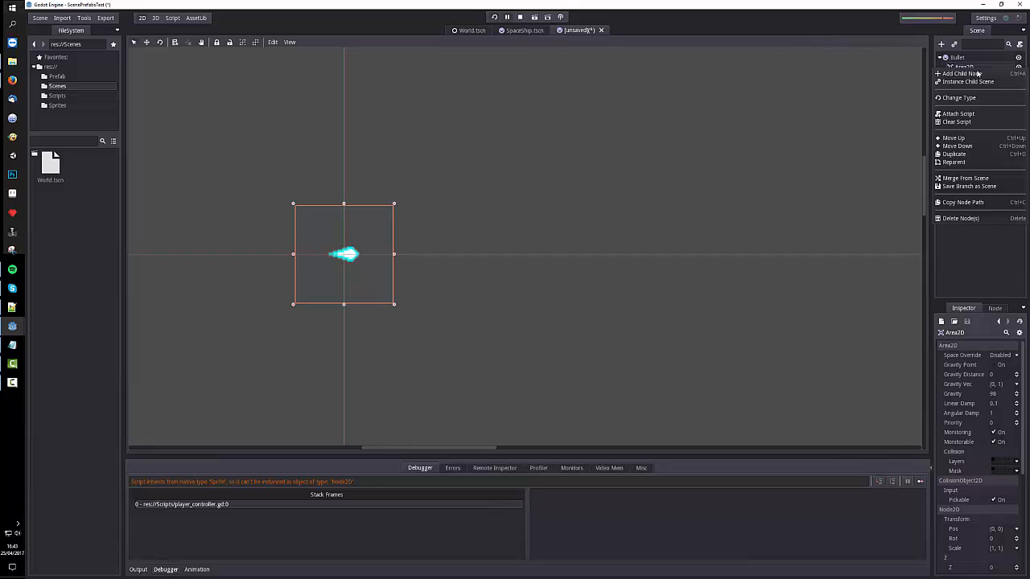
{"action": "left_click", "coordinate": [978, 74]}
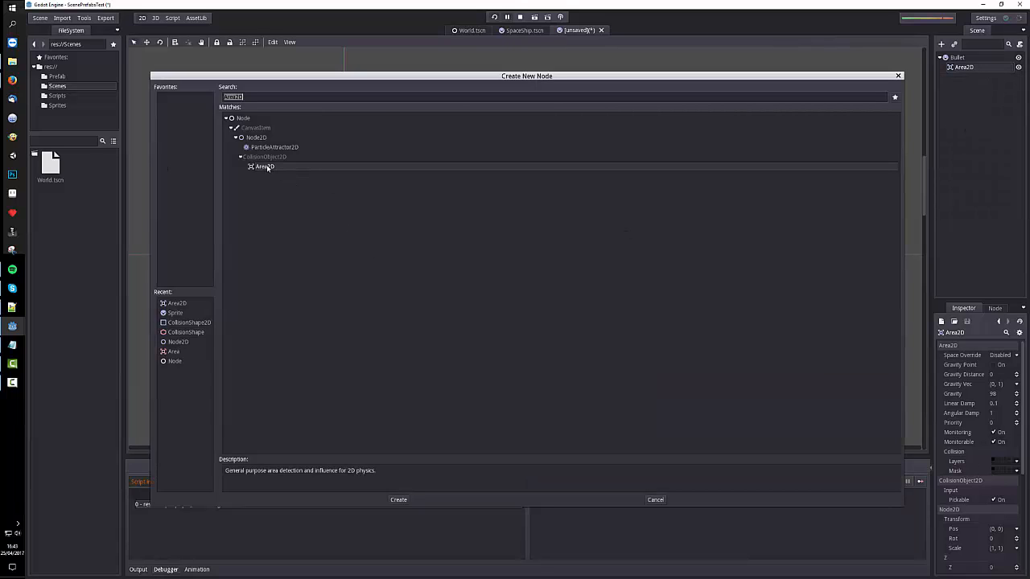
{"action": "type", "text": "C"}
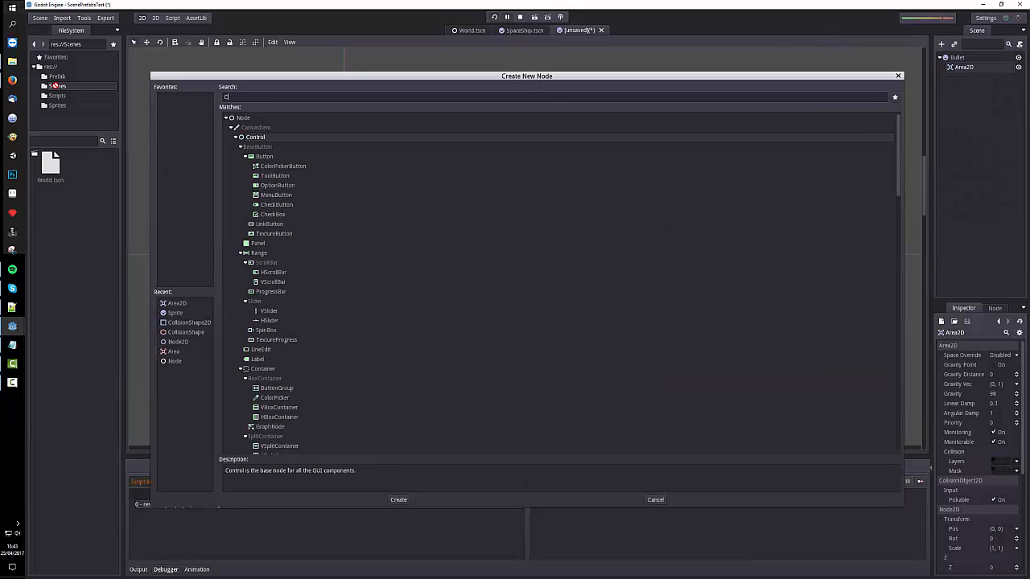
{"action": "type", "text": "ollision"}
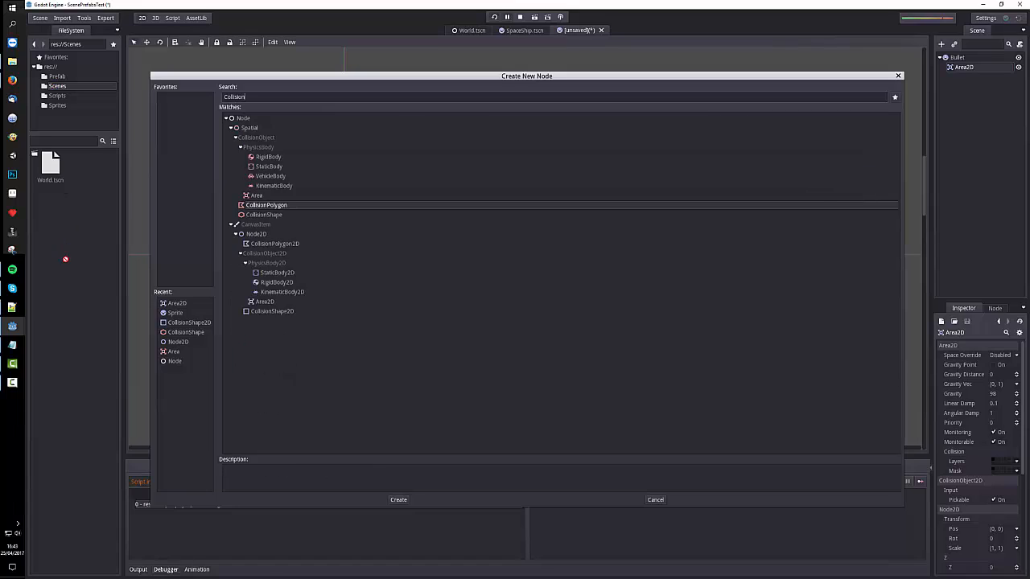
{"action": "left_click", "coordinate": [277, 312]}
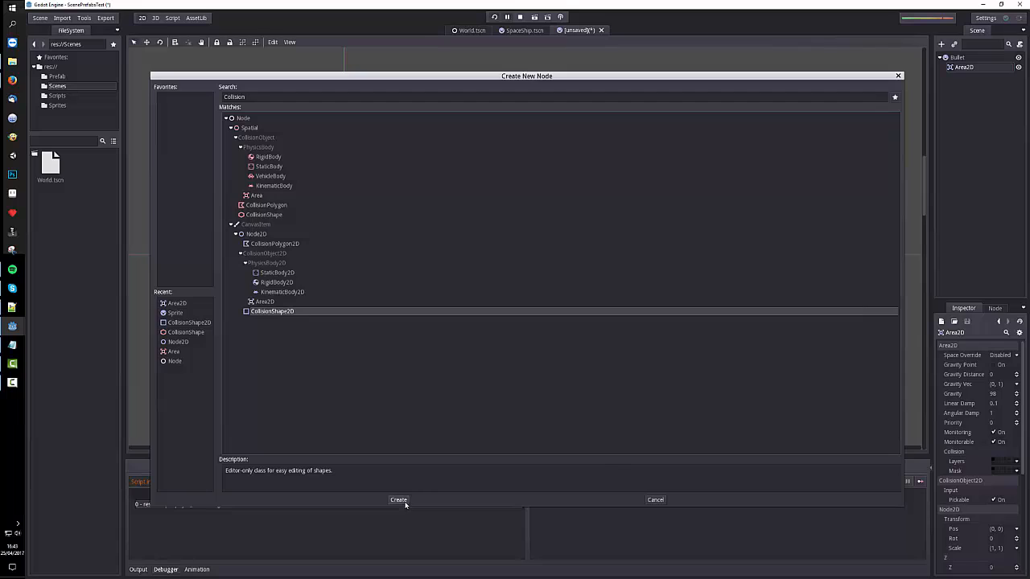
{"action": "left_click", "coordinate": [406, 504]}
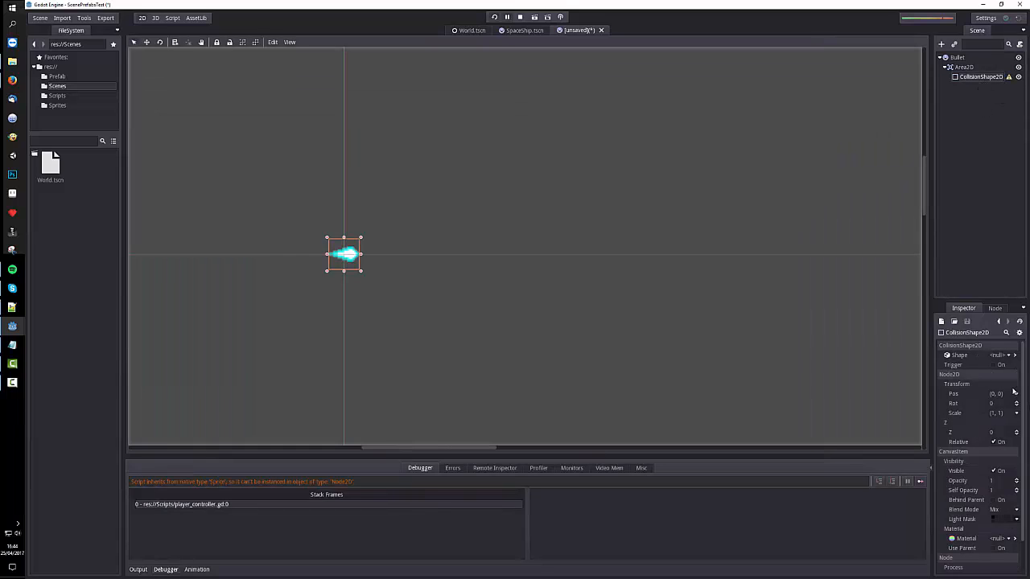
- Give the bullet's CollisionShape2D a new RectangleShape2D and reduce its height to fit the bullet sprite
{"action": "left_click", "coordinate": [1010, 356]}
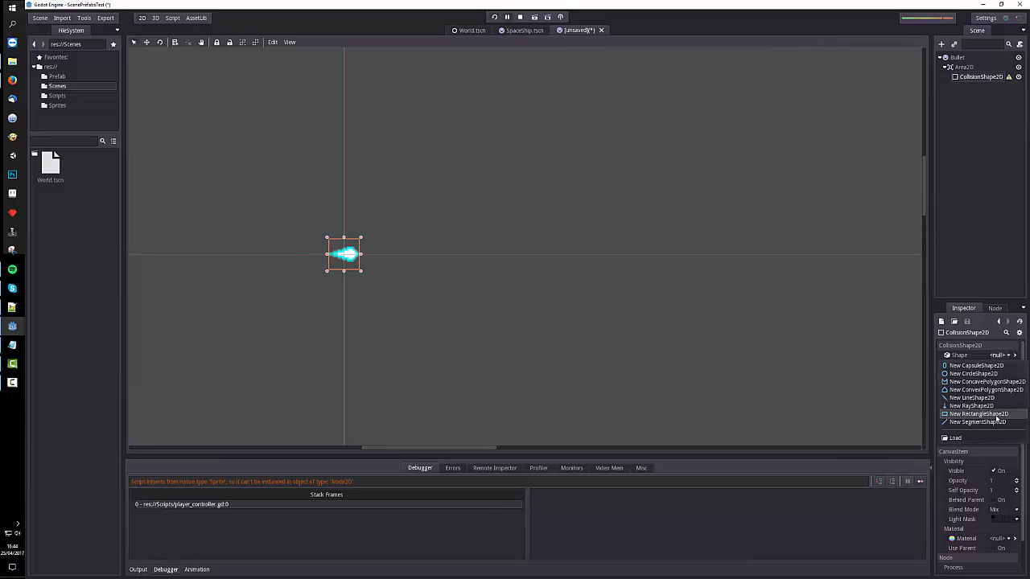
{"action": "left_click", "coordinate": [996, 414]}
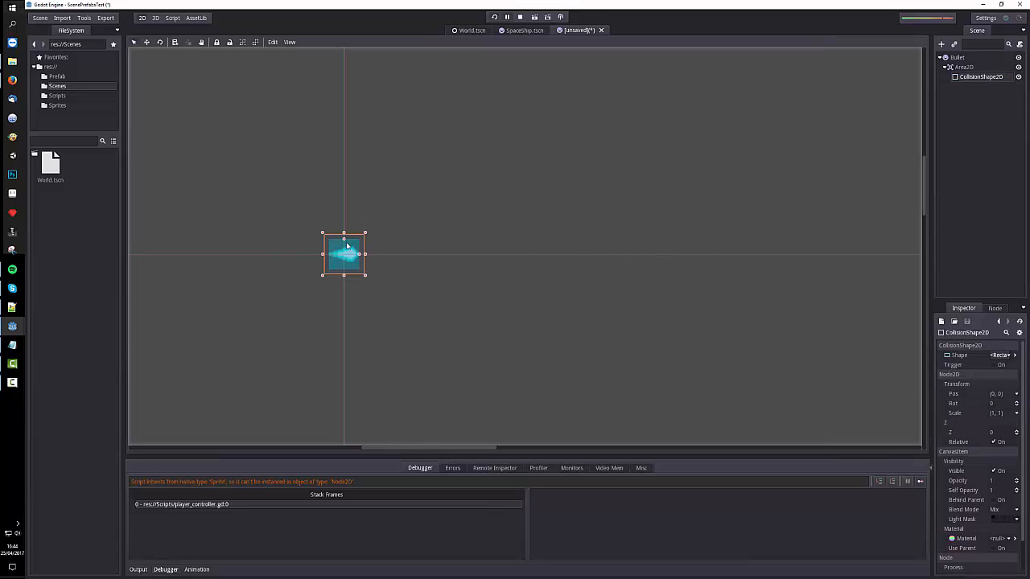
{"action": "scroll", "coordinate": [336, 282], "scroll_direction": "up", "scroll_amount": 6}
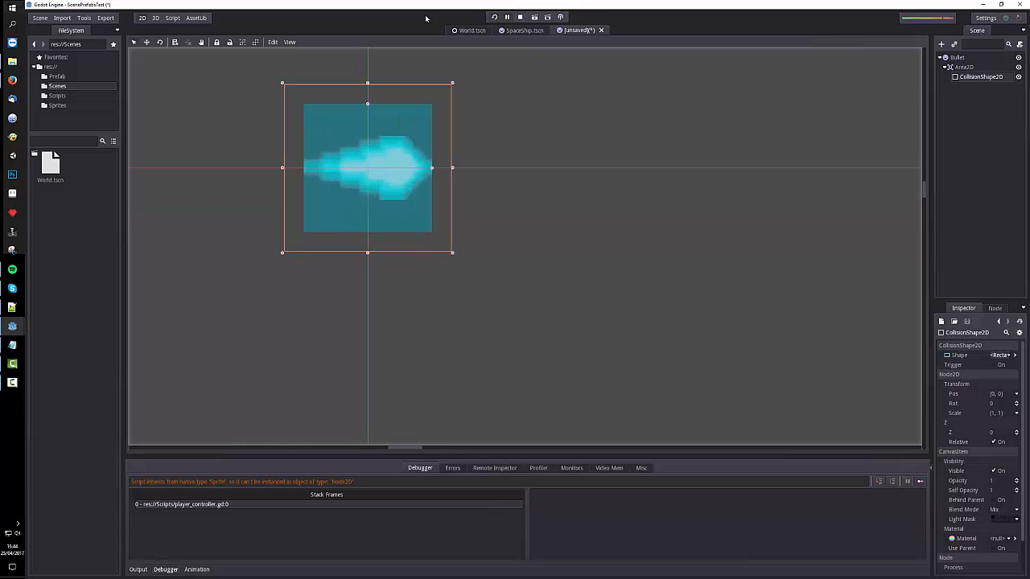
{"action": "left_click_drag", "start_coordinate": [367, 105], "coordinate": [371, 155]}
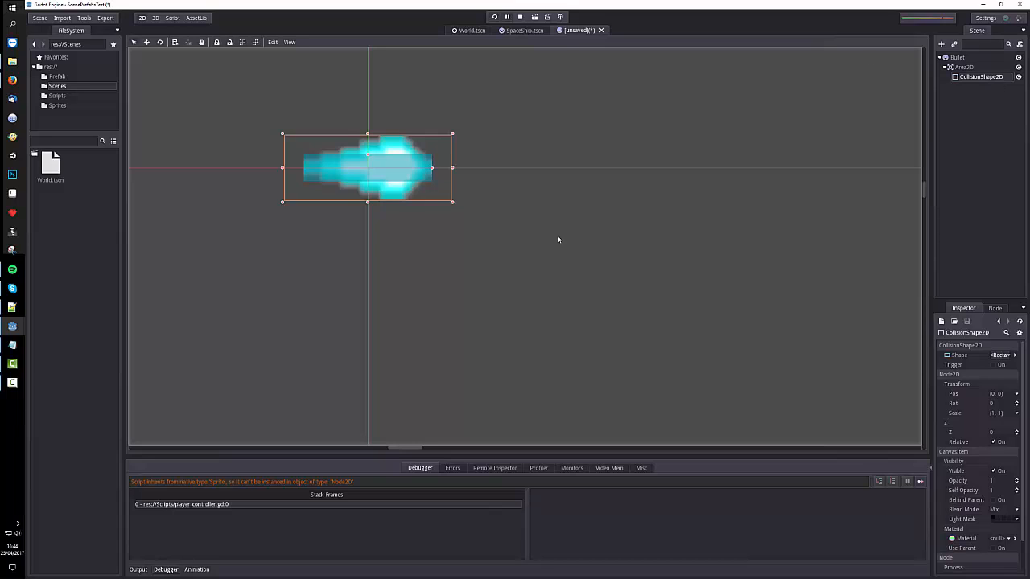
{"action": "left_click_drag", "start_coordinate": [367, 158], "coordinate": [368, 152]}
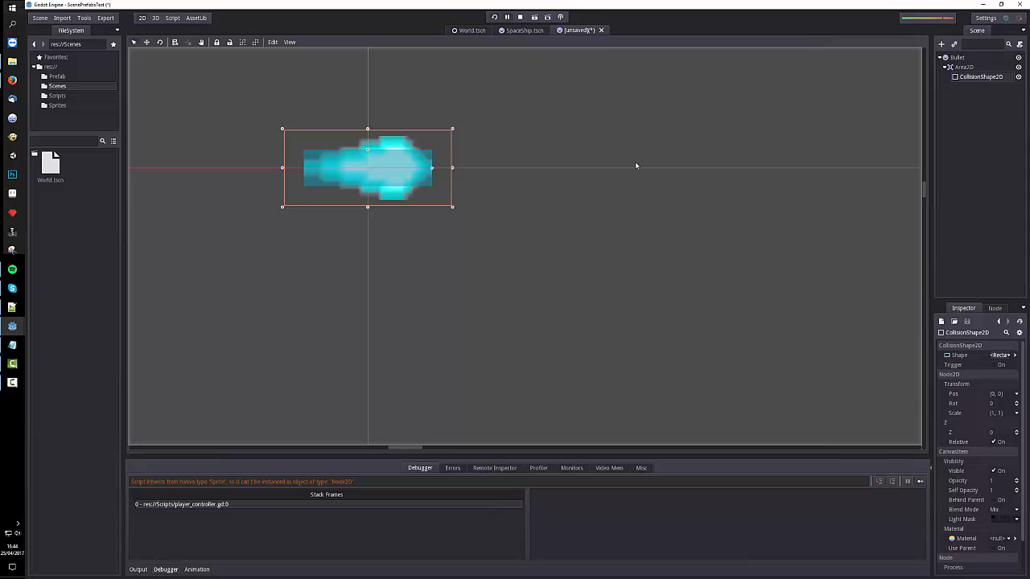
- Save the bullet scene as Bullet.tscn in the Prefab folder, overwriting the existing file
{"action": "key", "text": "ctrl+s"}
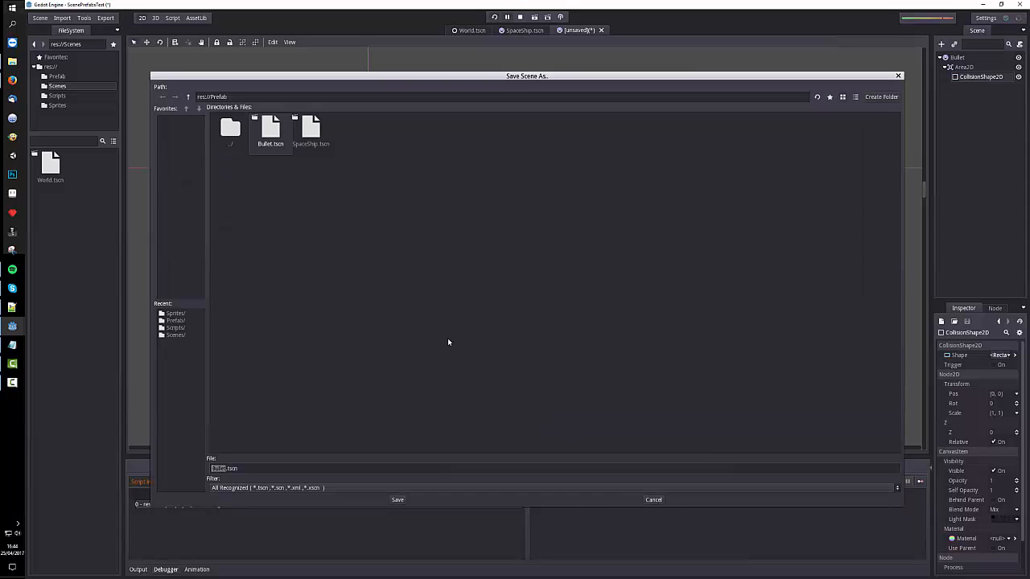
{"action": "double_click", "coordinate": [273, 131]}
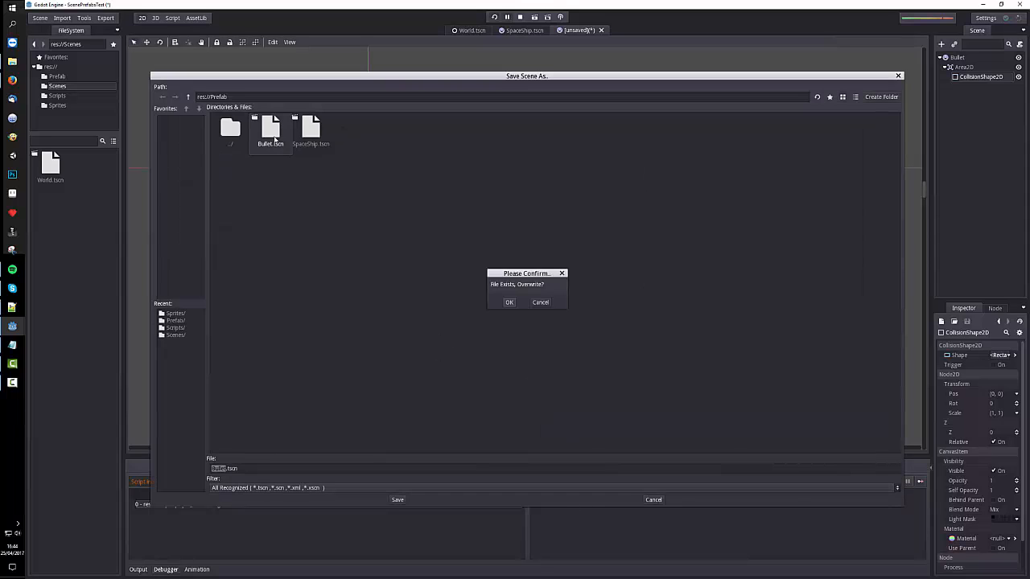
{"action": "left_click", "coordinate": [508, 302]}
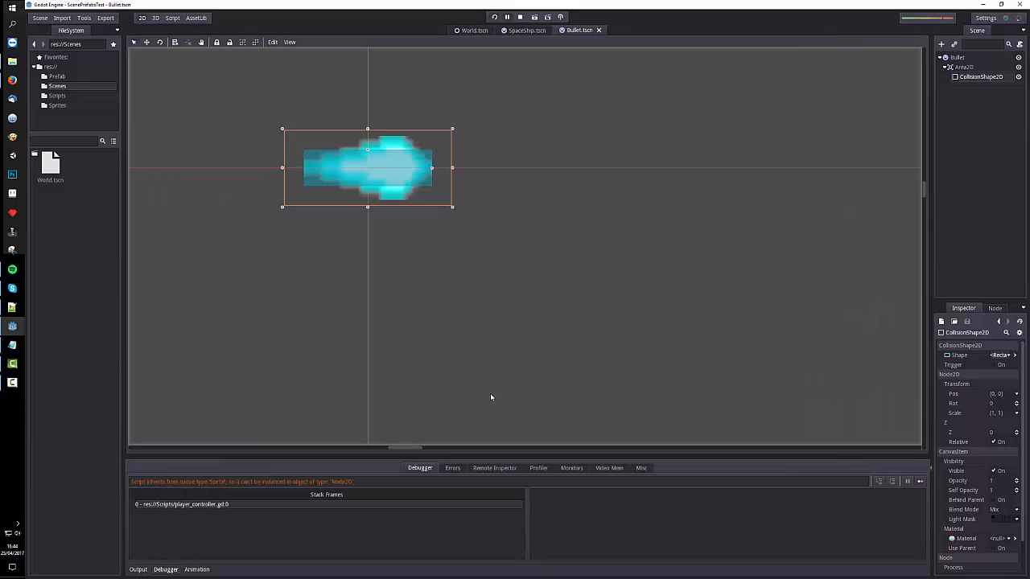
- In the SpaceShip scene, enlarge the CollisionShape2D rectangle to cover the ship's central body and inner wings, and save the scene
{"action": "left_click", "coordinate": [513, 32]}
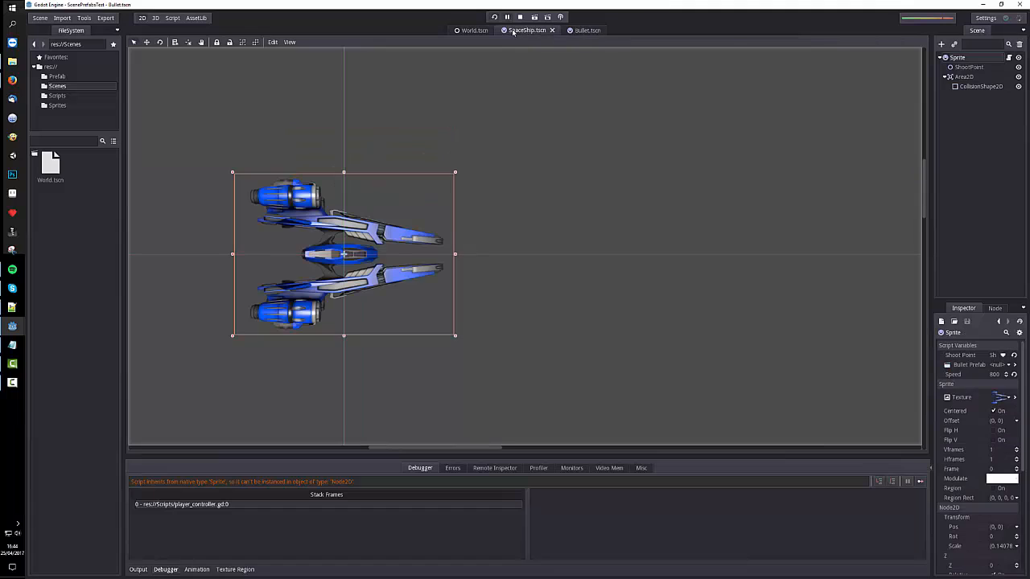
{"action": "left_click", "coordinate": [1001, 86]}
{"action": "scroll", "coordinate": [223, 283], "scroll_direction": "up", "scroll_amount": 5}
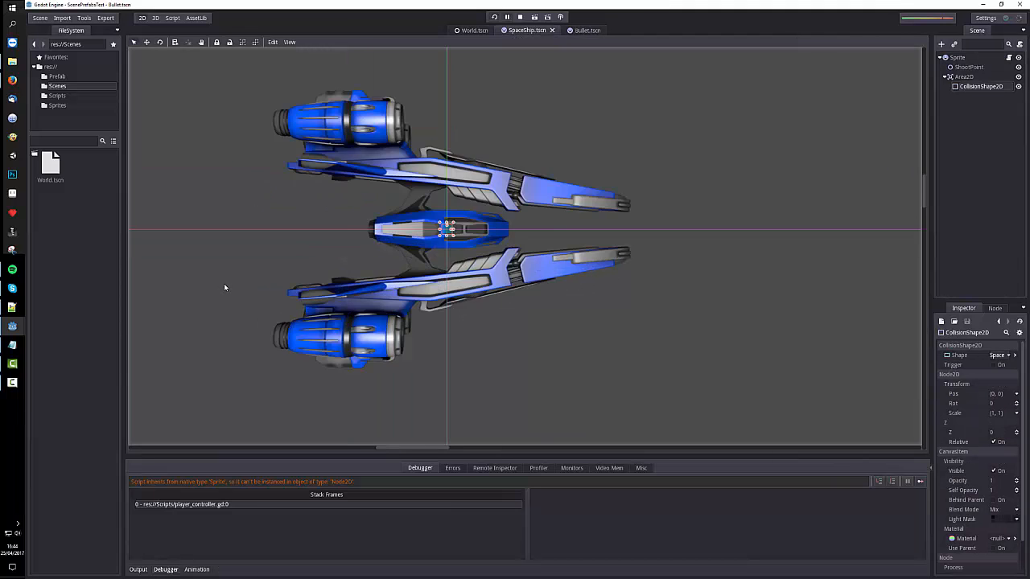
{"action": "scroll", "coordinate": [225, 284], "scroll_direction": "up", "scroll_amount": 8}
{"action": "scroll", "coordinate": [499, 245], "scroll_direction": "up", "scroll_amount": 2}
{"action": "middle_click_drag", "start_coordinate": [498, 244], "coordinate": [398, 341]}
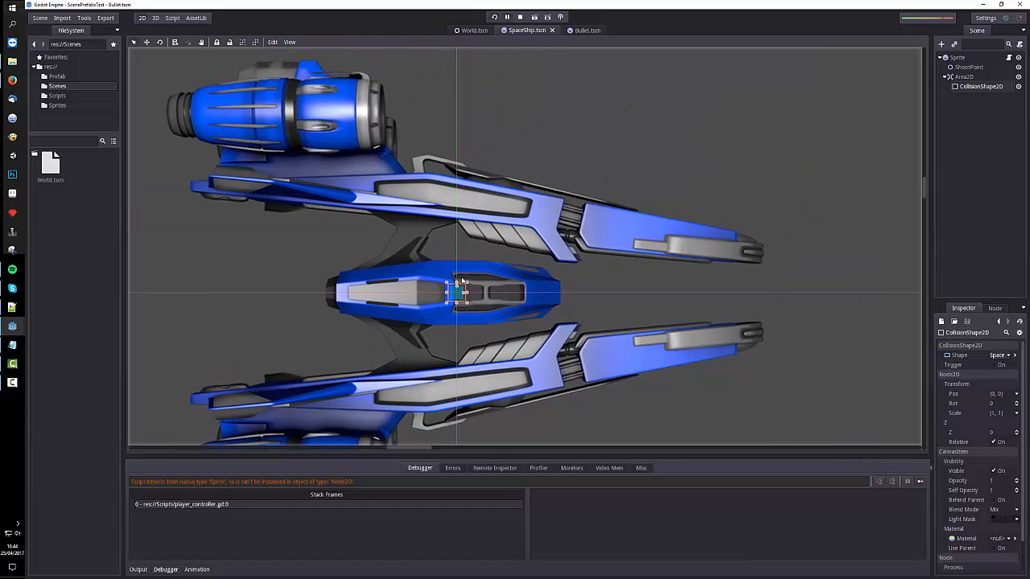
{"action": "left_click_drag", "start_coordinate": [456, 285], "coordinate": [456, 168]}
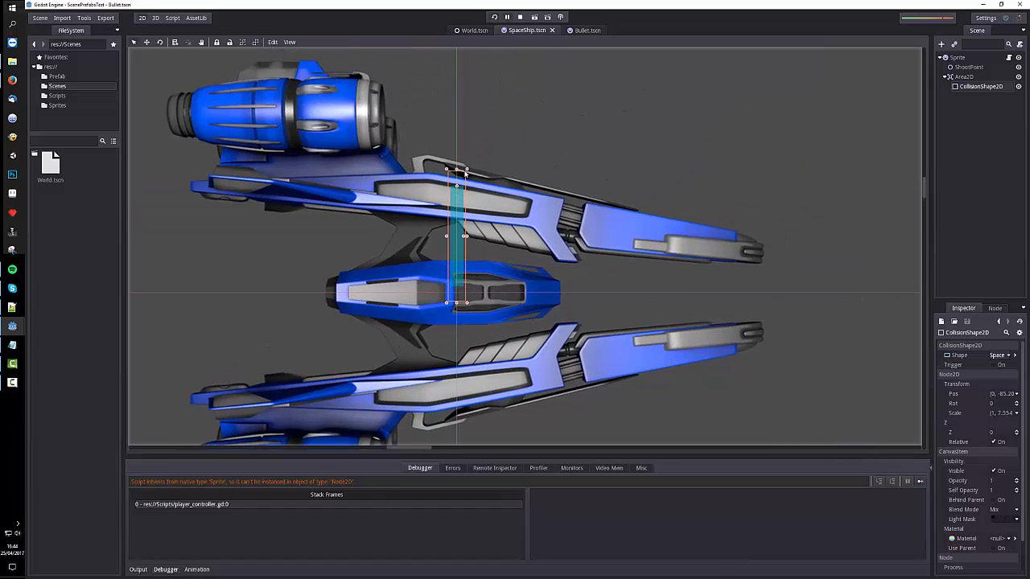
{"action": "left_click_drag", "start_coordinate": [457, 304], "coordinate": [455, 427]}
{"action": "left_click_drag", "start_coordinate": [446, 297], "coordinate": [180, 297]}
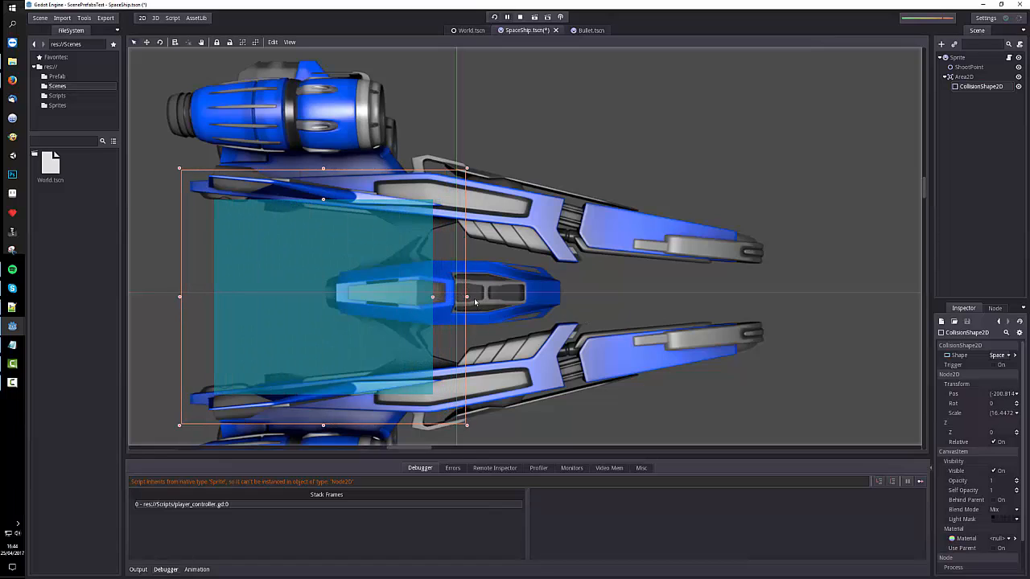
{"action": "left_click_drag", "start_coordinate": [467, 297], "coordinate": [617, 299]}
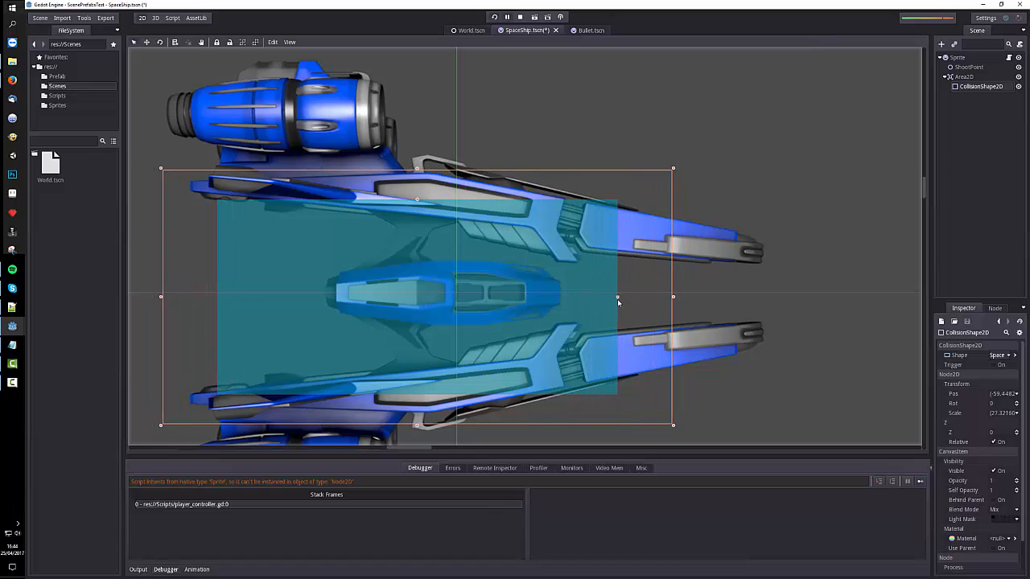
{"action": "left_click_drag", "start_coordinate": [416, 200], "coordinate": [415, 185]}
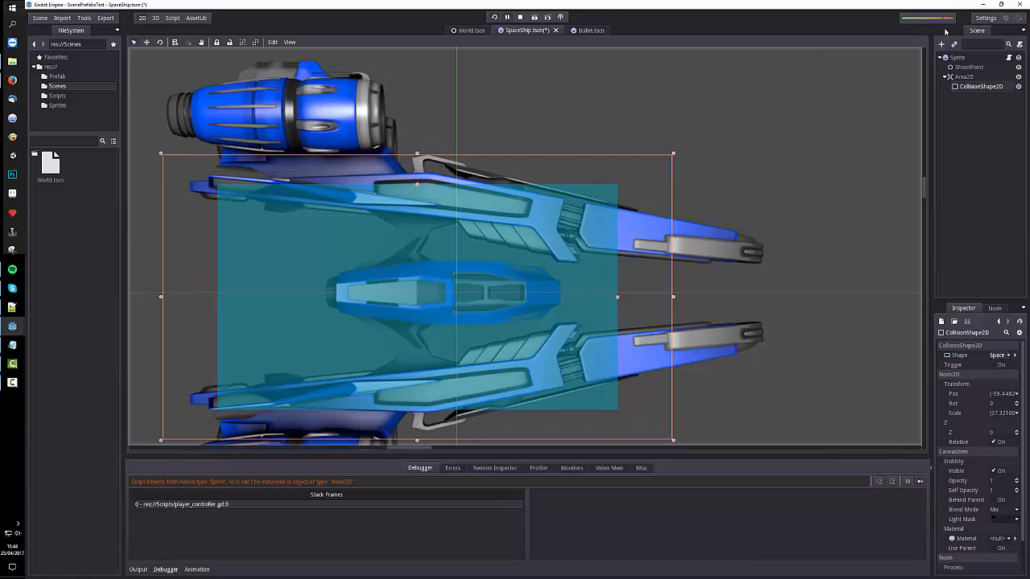
{"action": "left_click", "coordinate": [968, 67]}
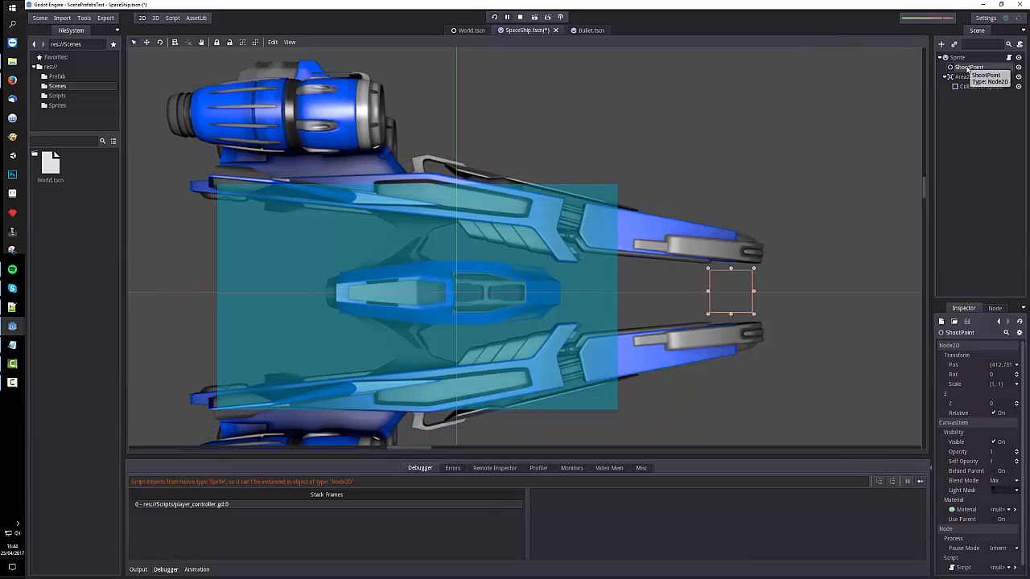
{"action": "key", "text": "ctrl+s"}
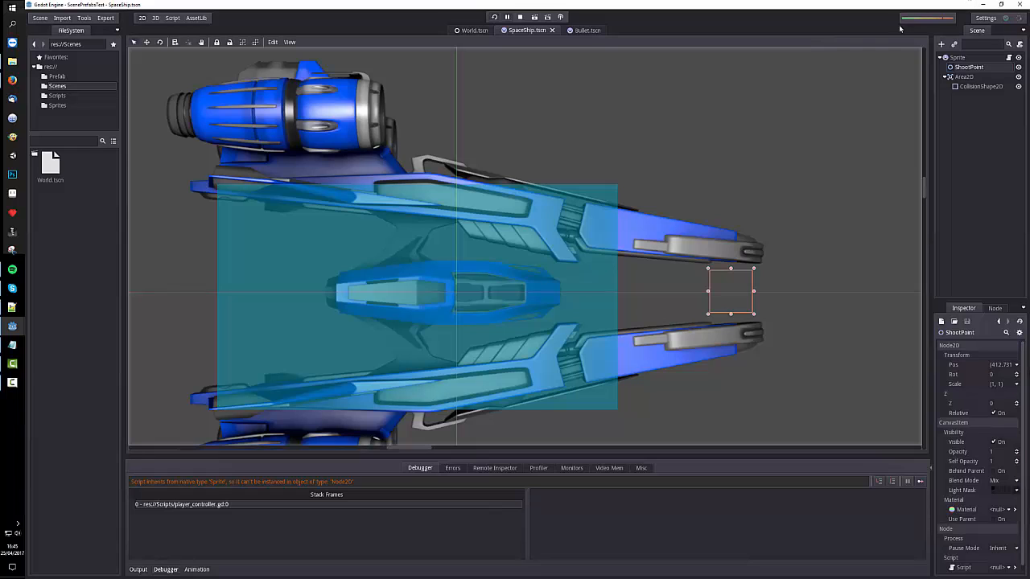
- Assign Bullet.tscn from the Prefab folder to the Bullet Prefab script variable of the ship's root Sprite
{"action": "left_click", "coordinate": [957, 58]}
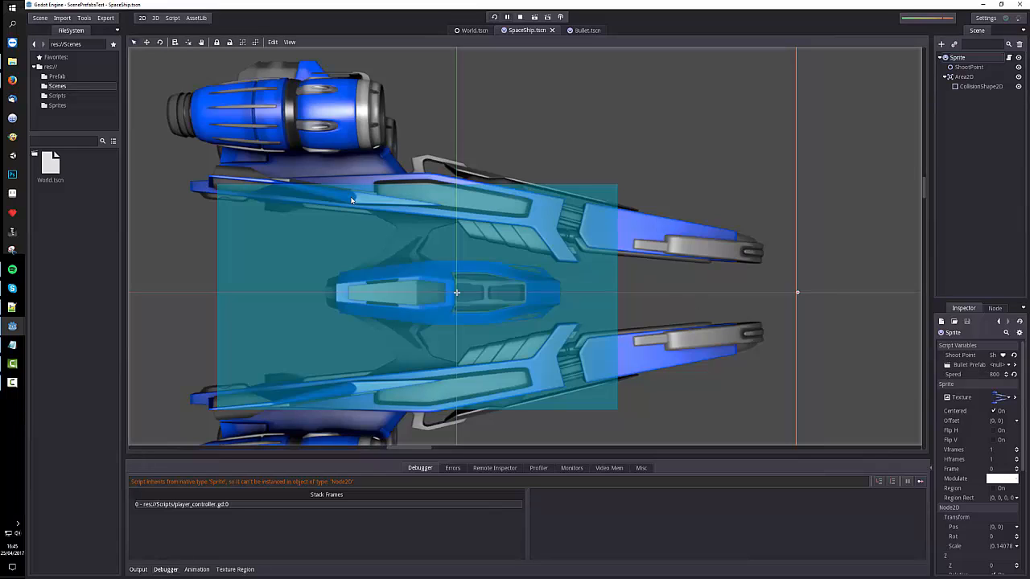
{"action": "left_click", "coordinate": [57, 77]}
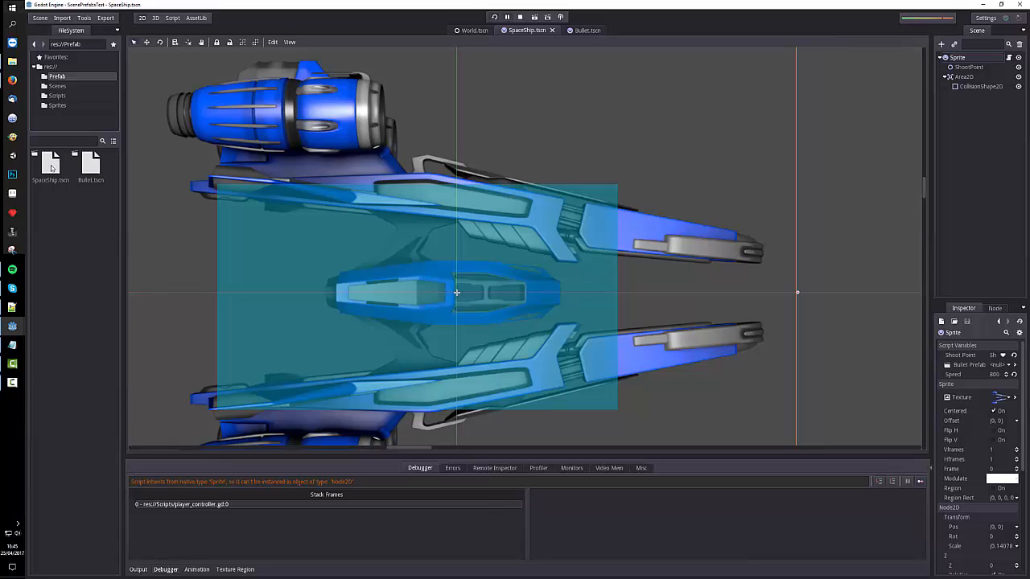
{"action": "left_click_drag", "start_coordinate": [90, 165], "coordinate": [998, 365]}
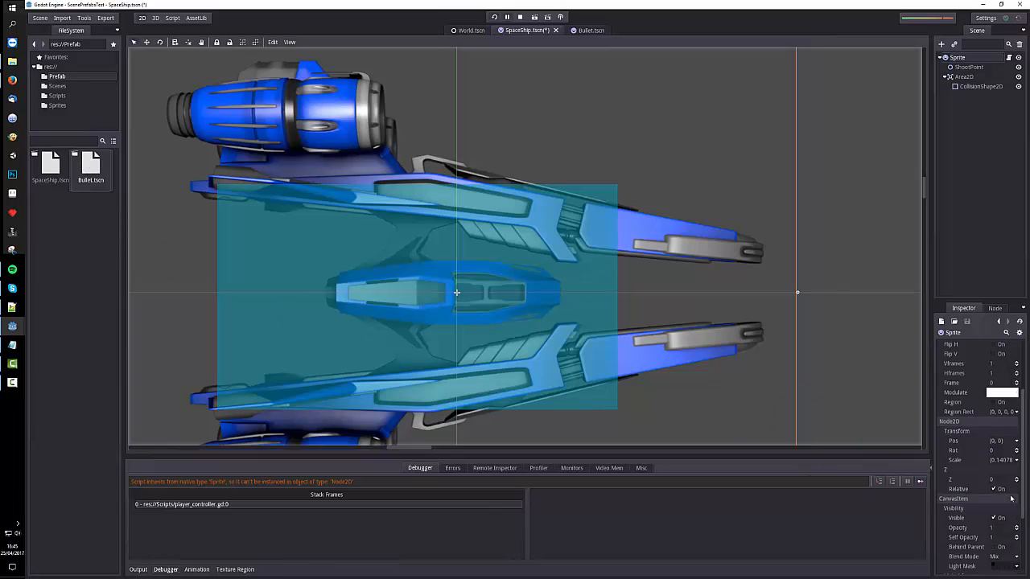
- Open the player_controller script attached to the ship's root Sprite and save the SpaceShip scene
{"action": "scroll", "coordinate": [1010, 499], "scroll_direction": "down", "scroll_amount": 5}
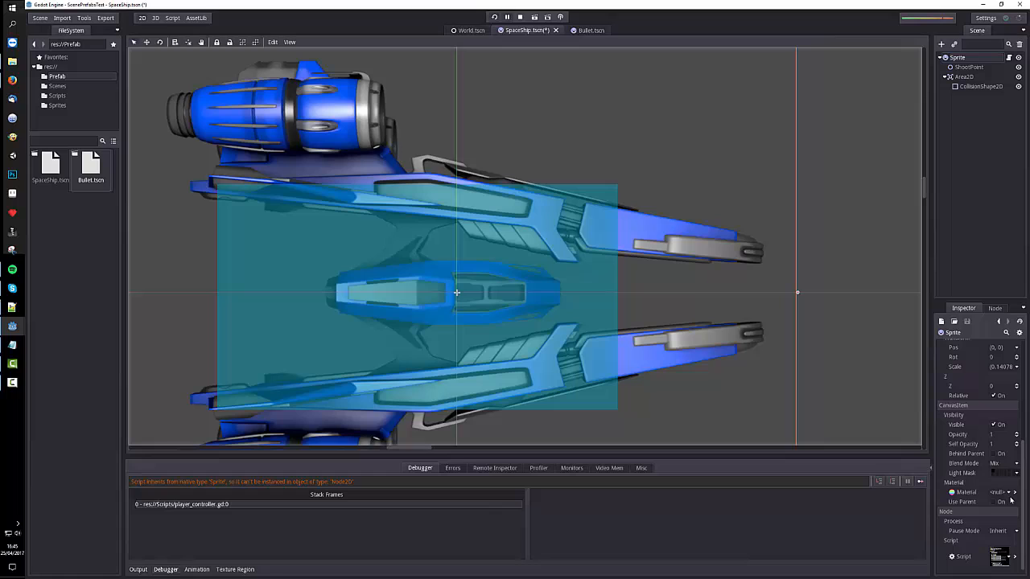
{"action": "left_click", "coordinate": [997, 557]}
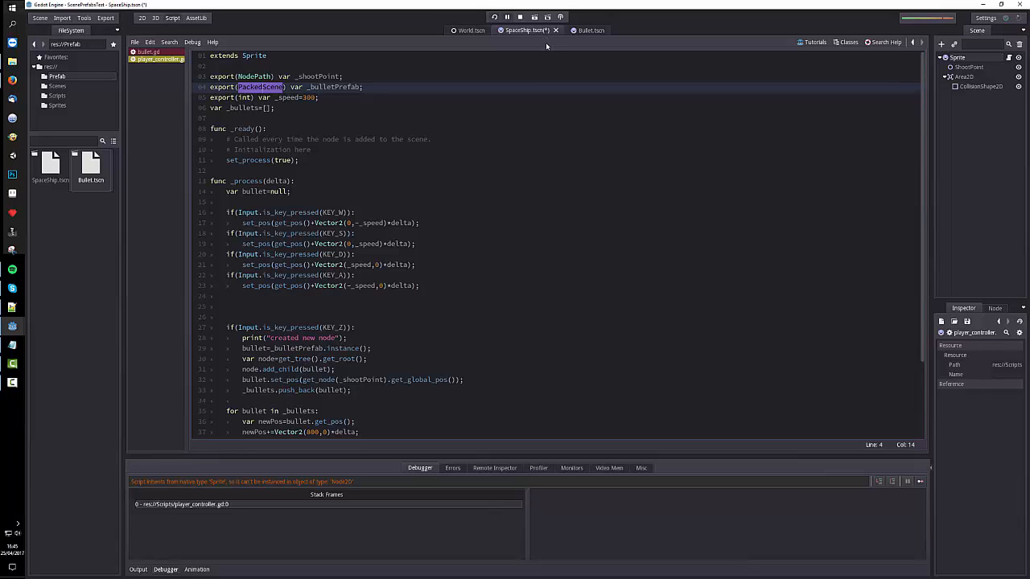
{"action": "key", "text": "ctrl+s"}
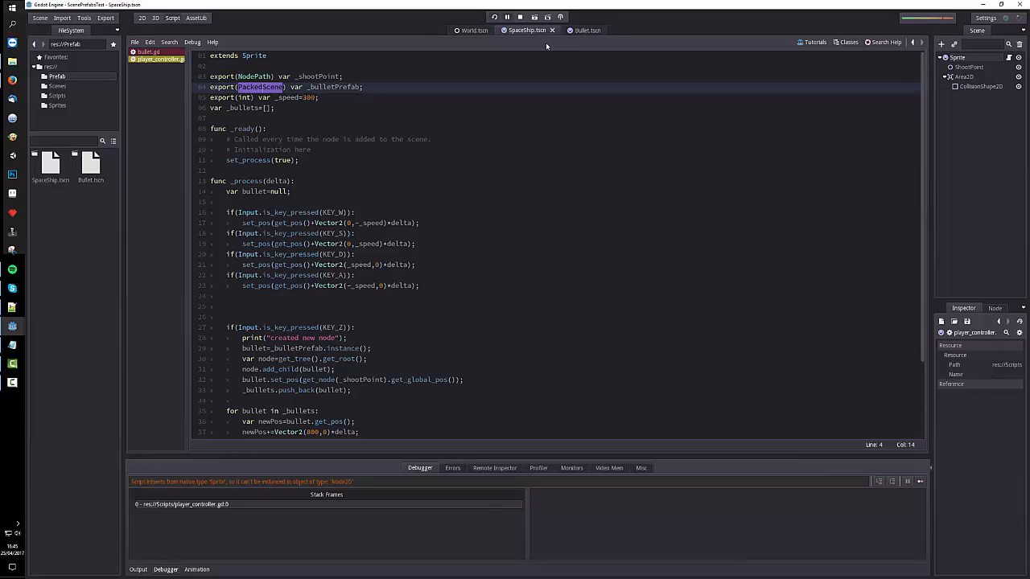
- Switch to the World scene and show it in the 2D workspace
{"action": "left_click", "coordinate": [585, 31]}
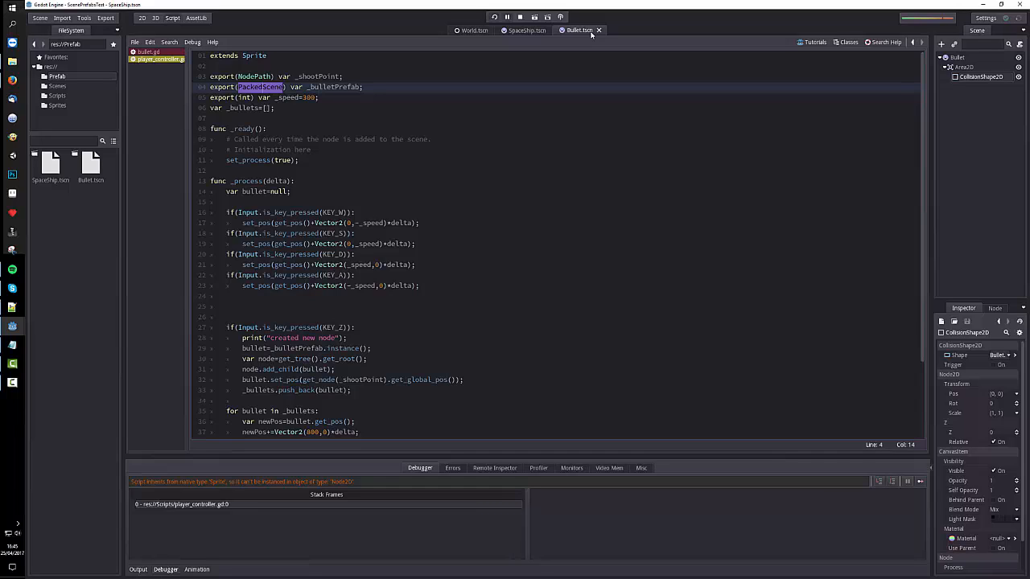
{"action": "left_click", "coordinate": [475, 32]}
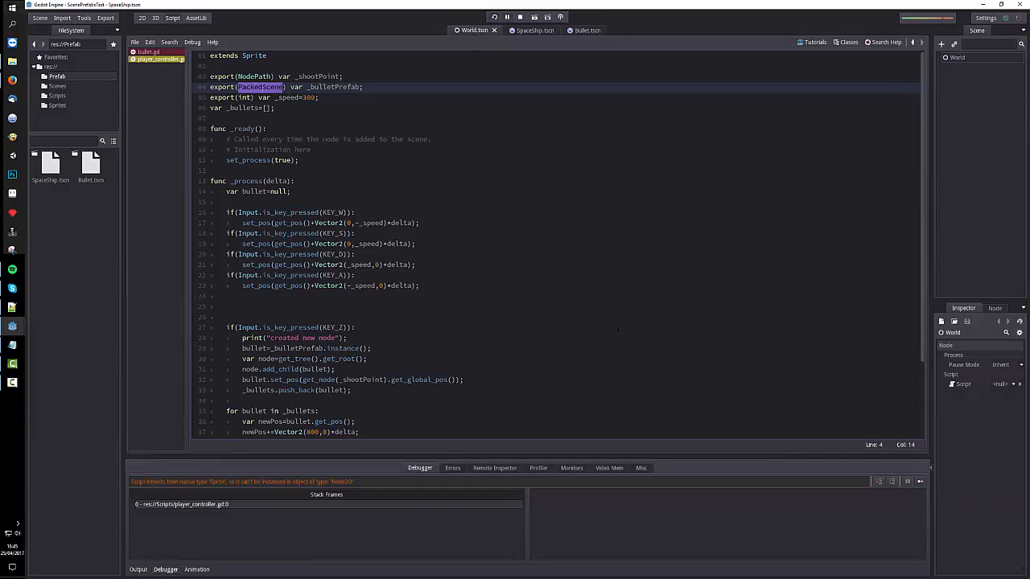
{"action": "left_click", "coordinate": [143, 18]}
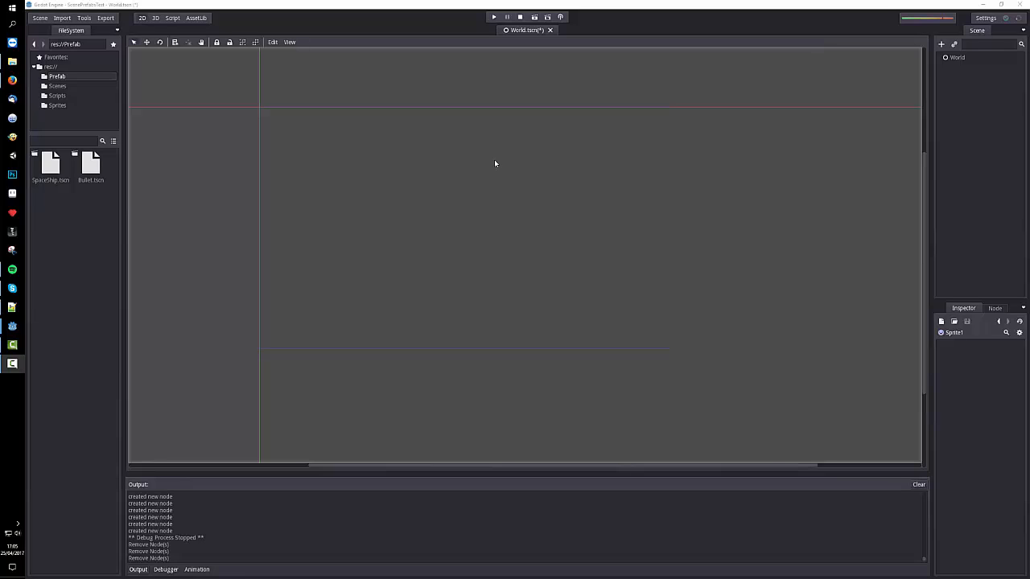
- Instance SpaceShip.tscn from the Prefab folder as a child of World and move the ship inside the game's visible area
{"action": "left_click", "coordinate": [956, 59]}
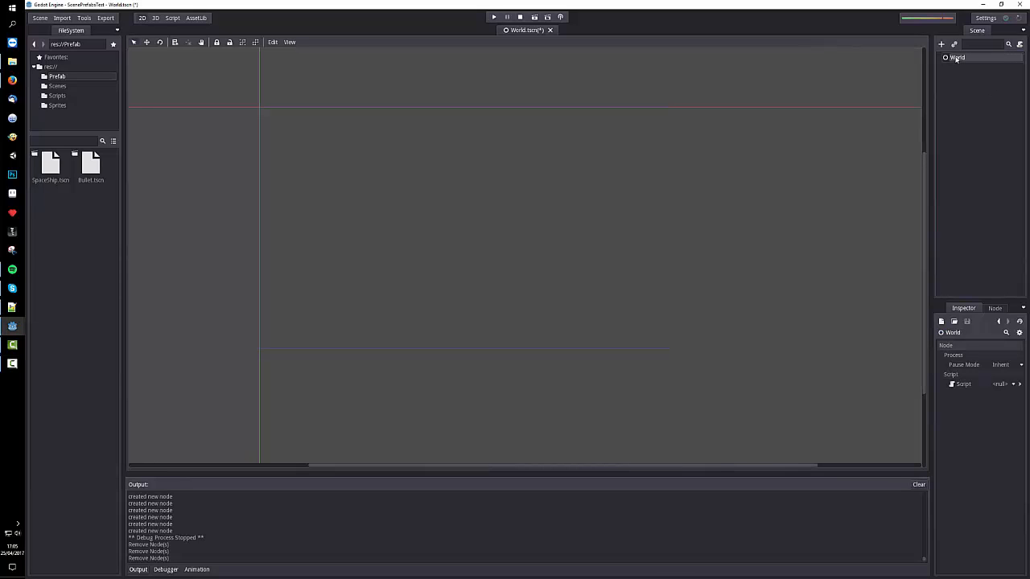
{"action": "right_click", "coordinate": [955, 58]}
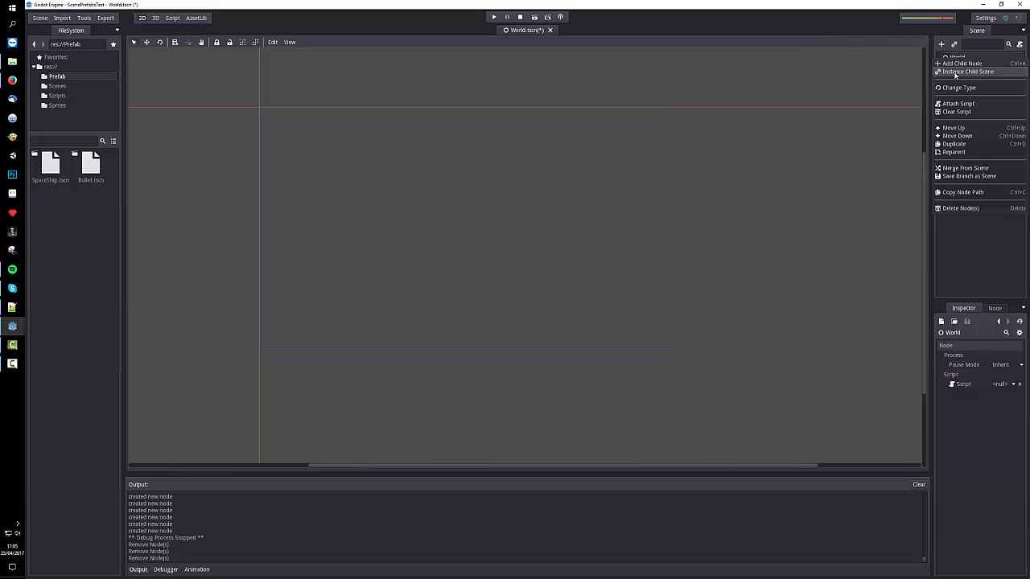
{"action": "left_click", "coordinate": [965, 71]}
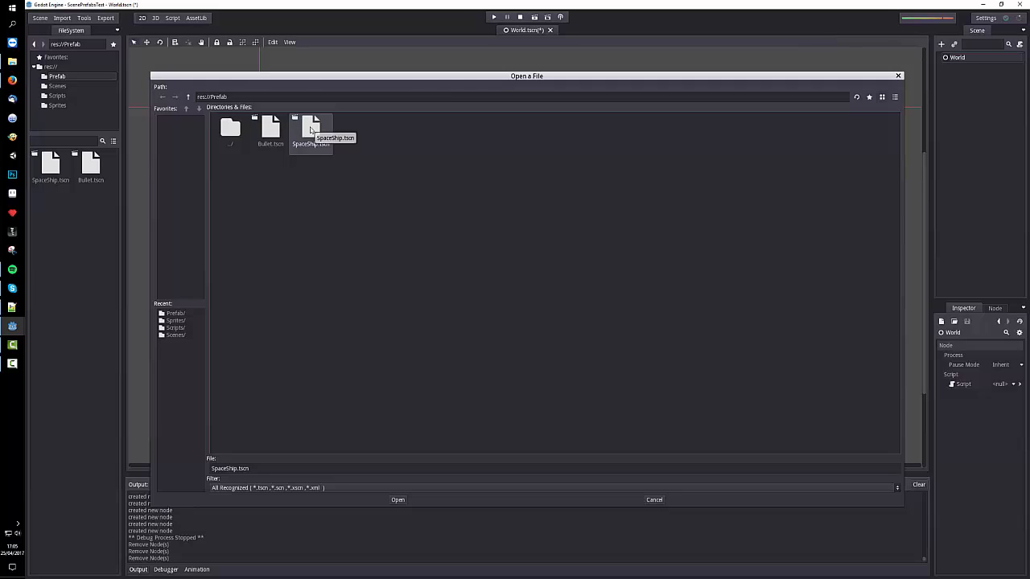
{"action": "double_click", "coordinate": [311, 129]}
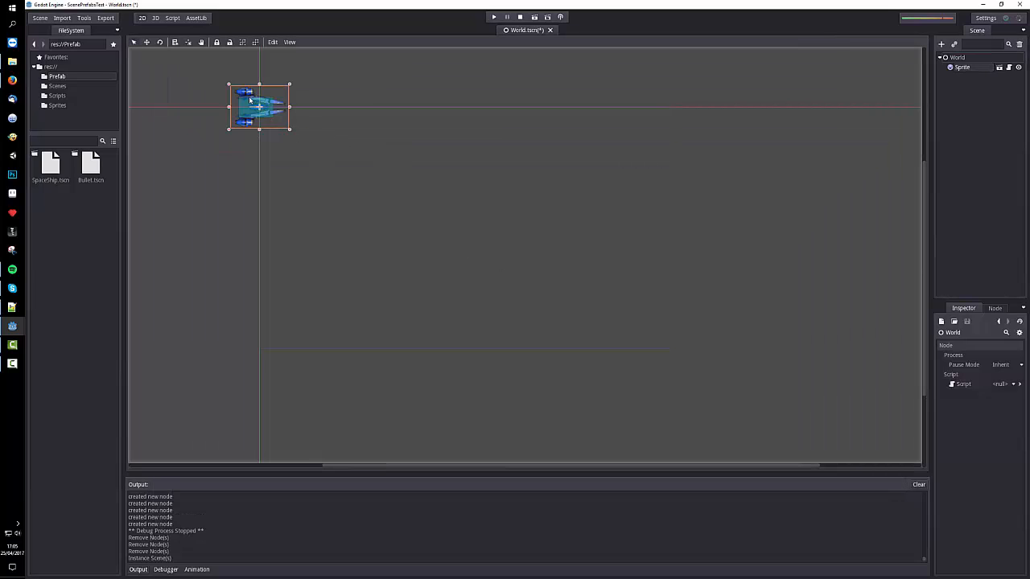
{"action": "left_click_drag", "start_coordinate": [247, 94], "coordinate": [348, 190]}
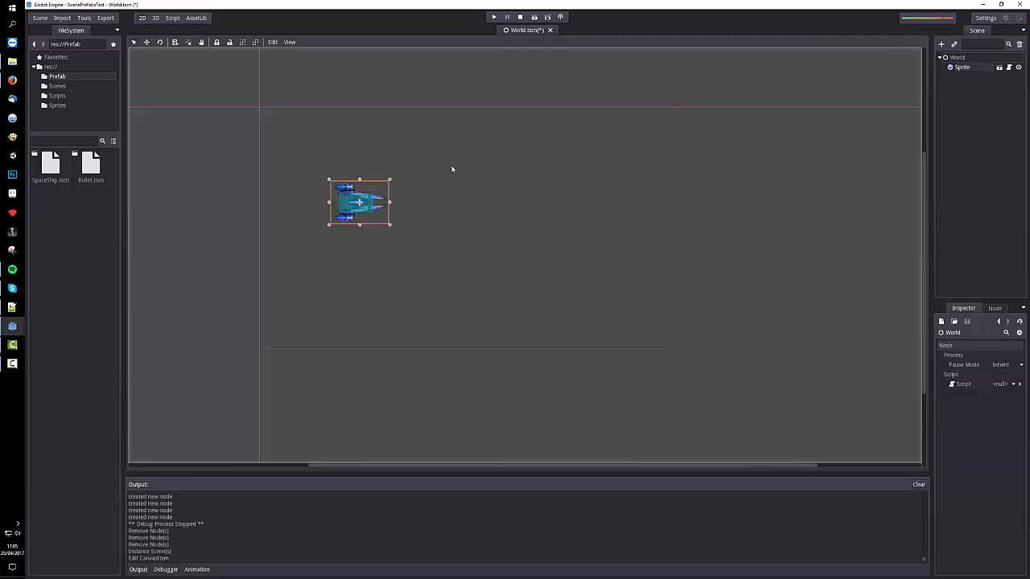
- Run the project, test flying the ship in all directions while firing bullets, and stop the game
{"action": "left_click", "coordinate": [493, 18]}
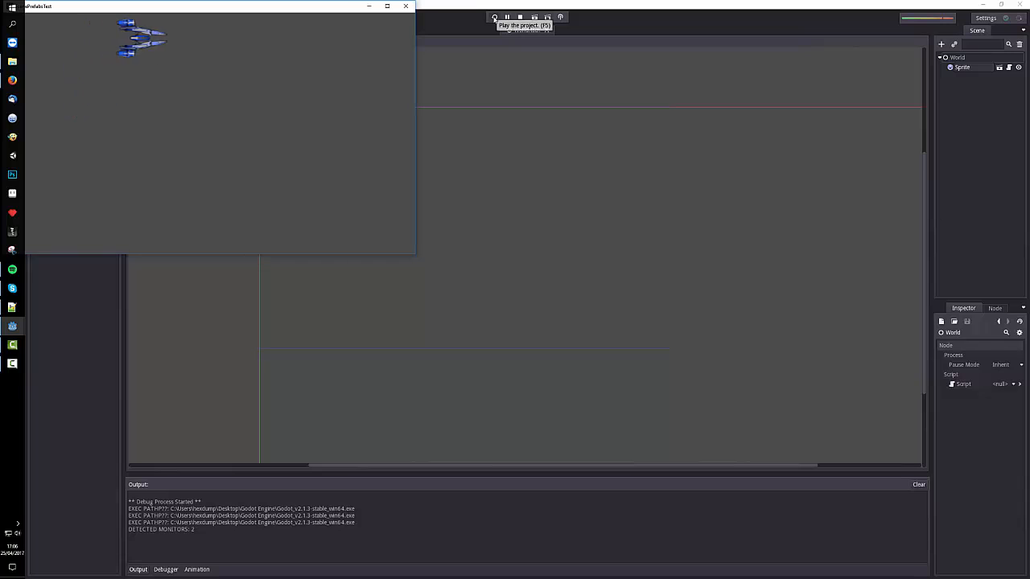
{"action": "key", "text": "space"}
{"action": "key", "text": "Left"}
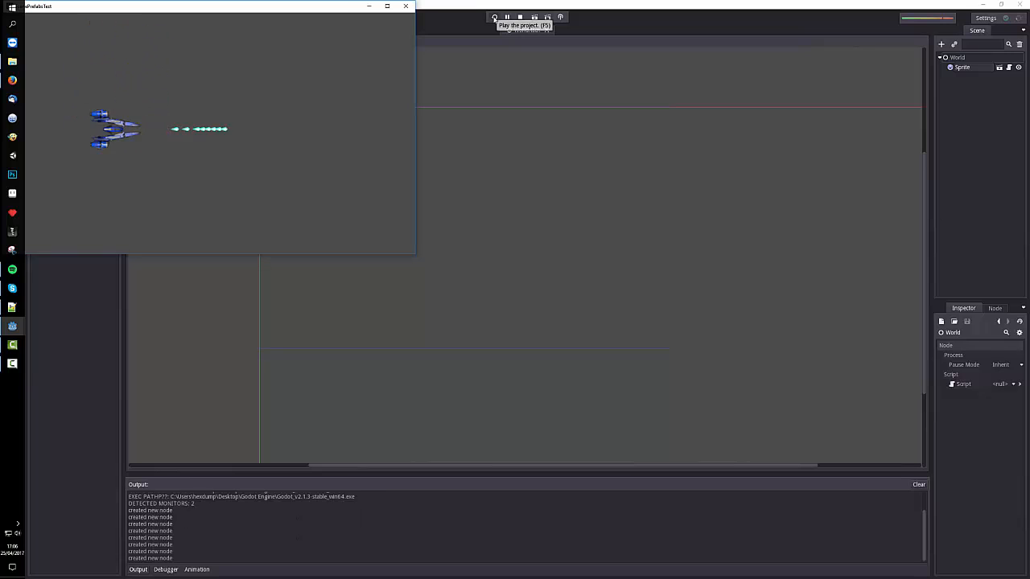
{"action": "key", "text": "Up"}
{"action": "key", "text": "Down"}
{"action": "key", "text": "Right"}
{"action": "key", "text": "space"}
{"action": "key", "text": "Down"}
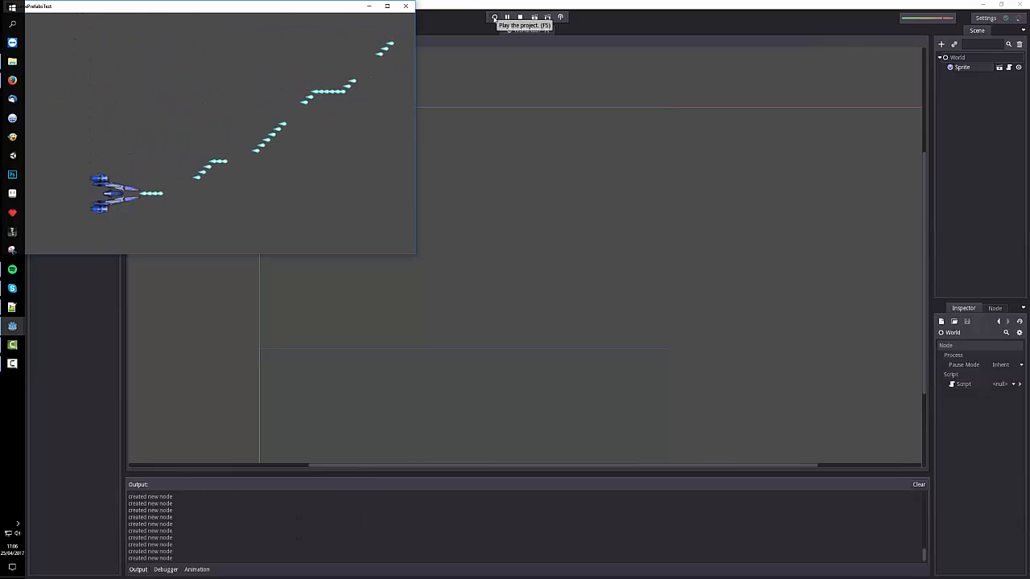
{"action": "key", "text": "Up"}
{"action": "key", "text": "Right"}
{"action": "key", "text": "Left"}
{"action": "key", "text": "Down"}
{"action": "key", "text": "space"}
{"action": "key", "text": "space"}
{"action": "key", "text": "space"}
{"action": "key", "text": "space"}
{"action": "key", "text": "space"}
{"action": "key", "text": "space"}
{"action": "key", "text": "space"}
{"action": "key", "text": "space"}
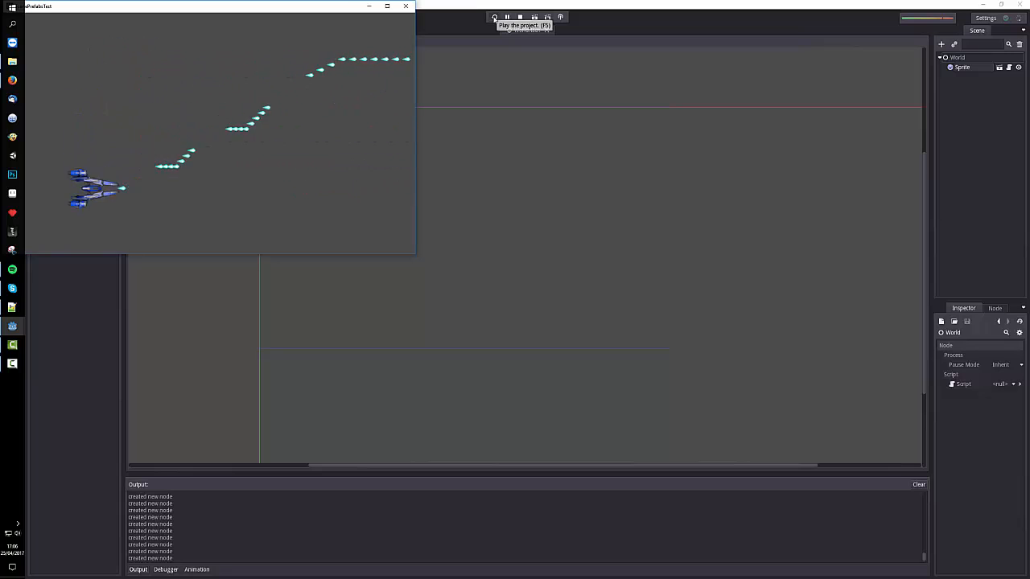
{"action": "key", "text": "Up"}
{"action": "key", "text": "Right"}
{"action": "key", "text": "Down"}
{"action": "key", "text": "space"}
{"action": "key", "text": "space"}
{"action": "key", "text": "space"}
{"action": "key", "text": "space"}
{"action": "key", "text": "space"}
{"action": "key", "text": "space"}
{"action": "key", "text": "space"}
{"action": "key", "text": "space"}
{"action": "key", "text": "Down"}
{"action": "key", "text": "Left"}
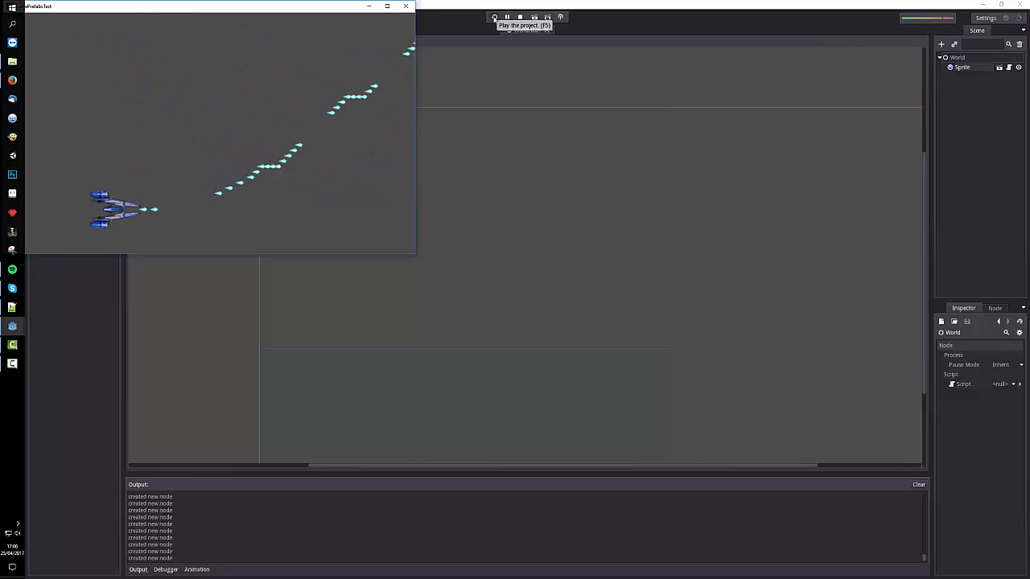
{"action": "key", "text": "Up"}
{"action": "key", "text": "Left"}
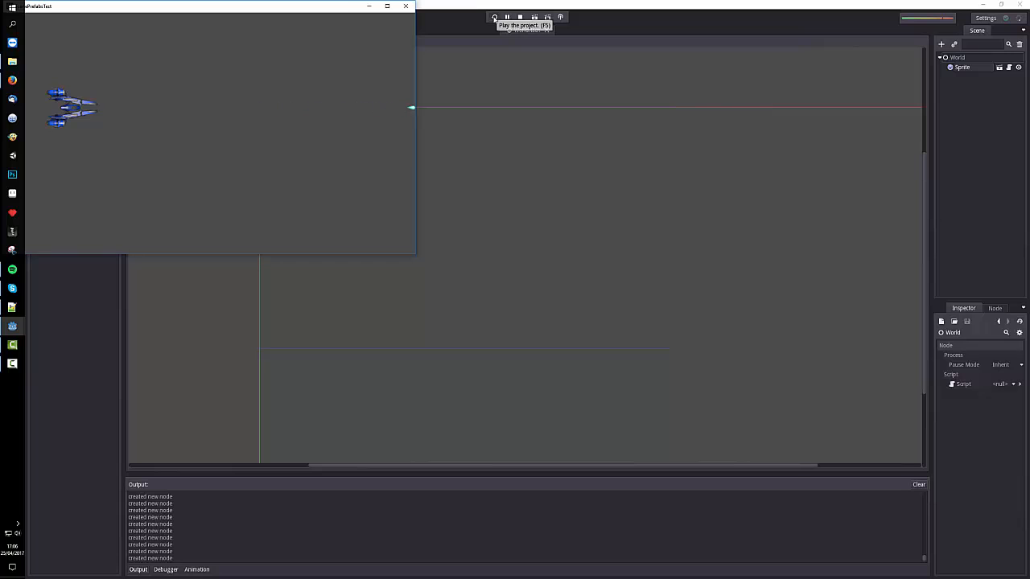
{"action": "left_click", "coordinate": [521, 17]}
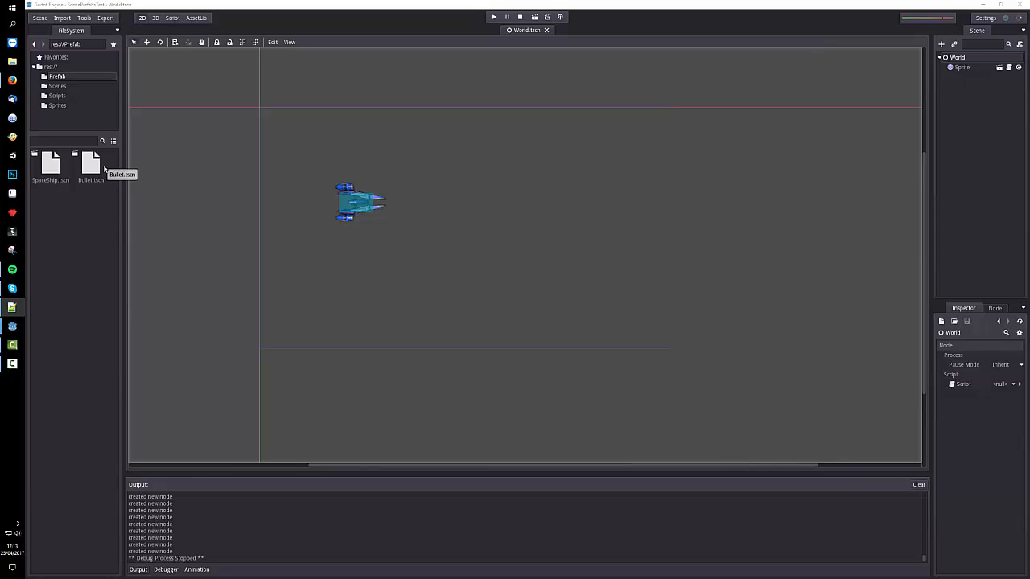
- Add two more instances of SpaceShip.tscn from the Prefab folder as children of World
{"action": "left_click", "coordinate": [956, 60]}
{"action": "right_click", "coordinate": [955, 60]}
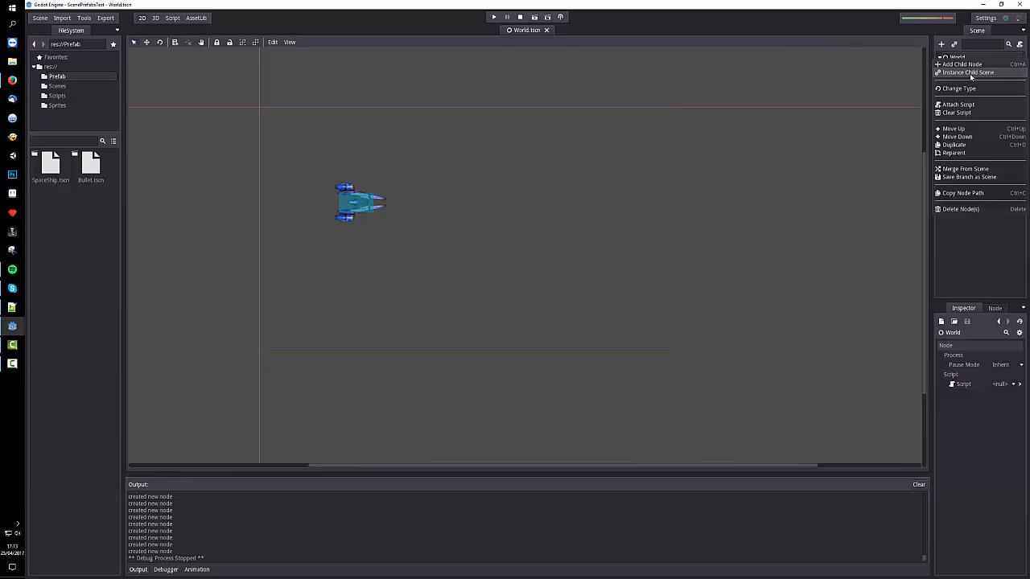
{"action": "left_click", "coordinate": [969, 72]}
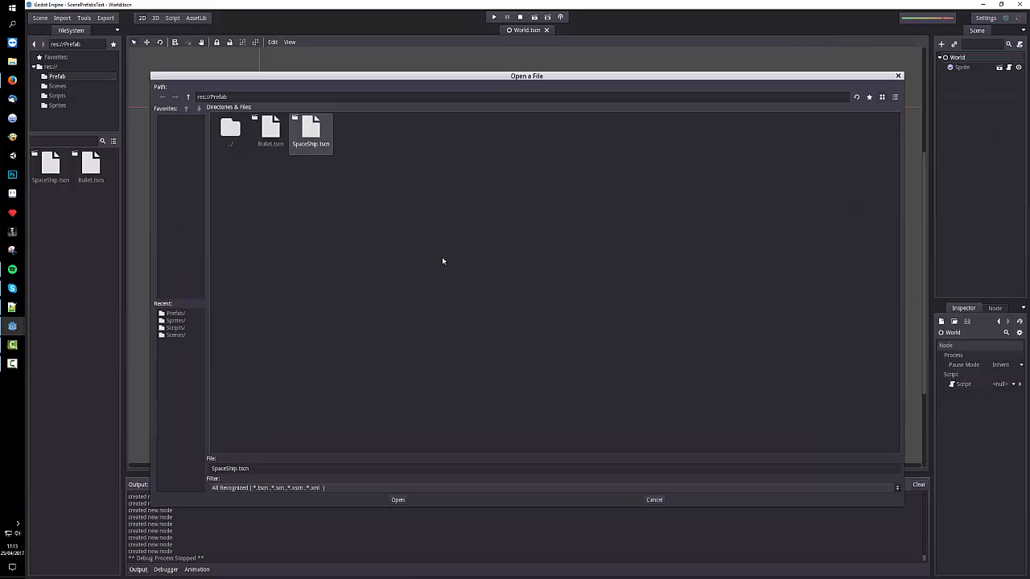
{"action": "left_click", "coordinate": [398, 500]}
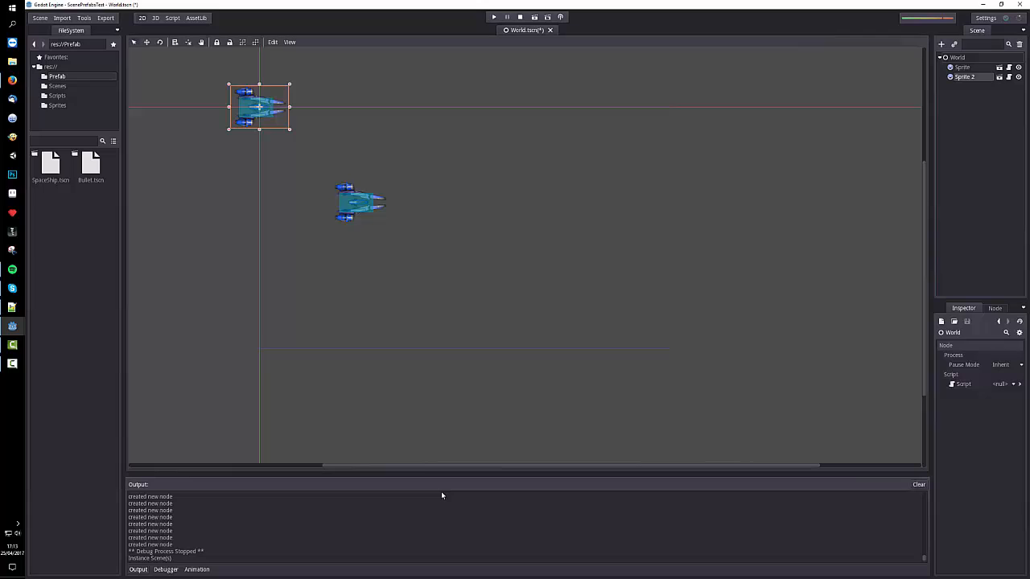
{"action": "right_click", "coordinate": [957, 59]}
{"action": "left_click", "coordinate": [972, 74]}
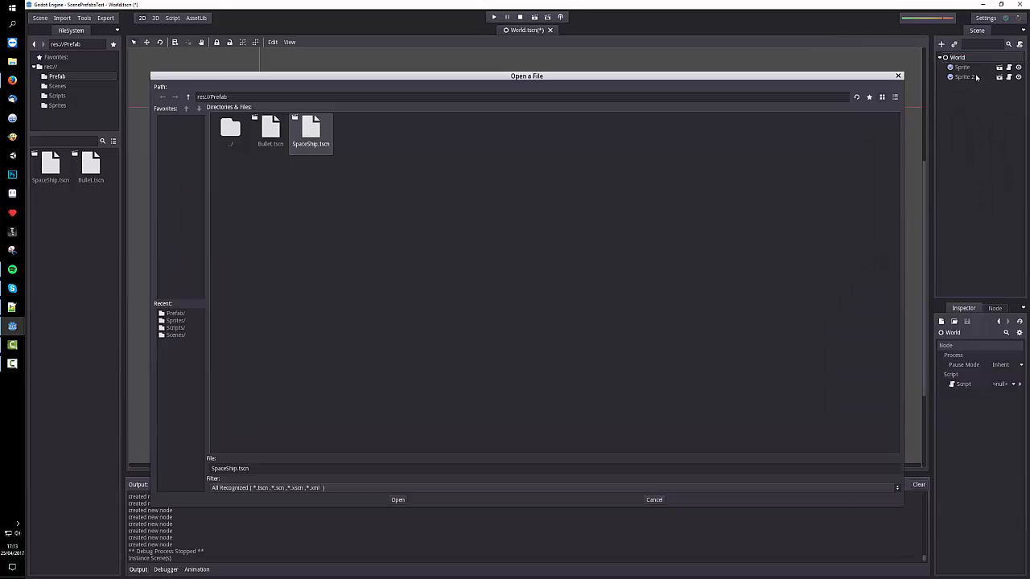
{"action": "left_click", "coordinate": [389, 501]}
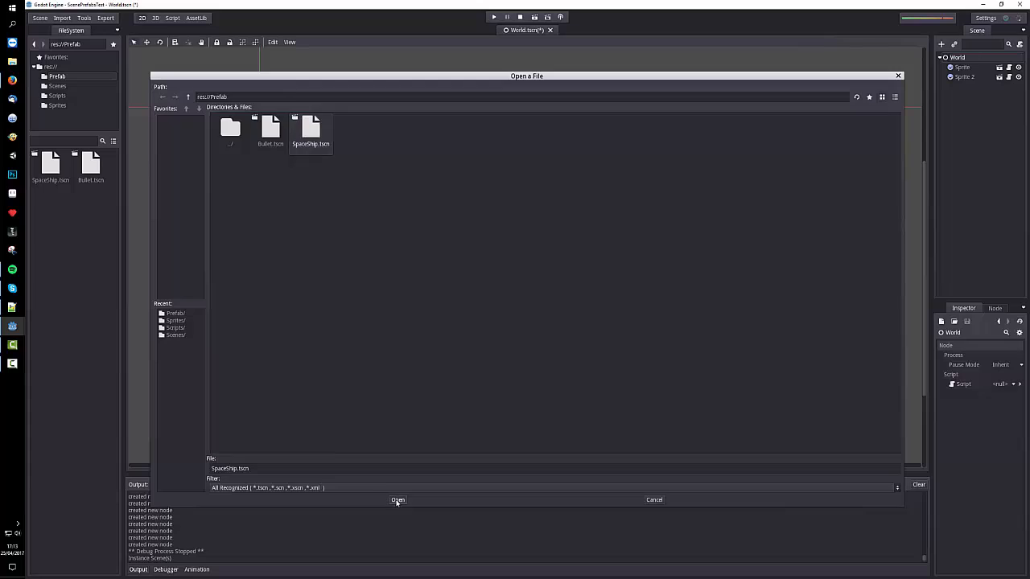
- Place one new ship below the first ship and the other above it, both slightly further right
{"action": "left_click_drag", "start_coordinate": [258, 119], "coordinate": [414, 281]}
{"action": "left_click_drag", "start_coordinate": [254, 107], "coordinate": [264, 130]}
{"action": "left_click_drag", "start_coordinate": [299, 160], "coordinate": [421, 173]}
- Run the project, test moving and firing with all three ships at once, and close the game
{"action": "left_click", "coordinate": [495, 17]}
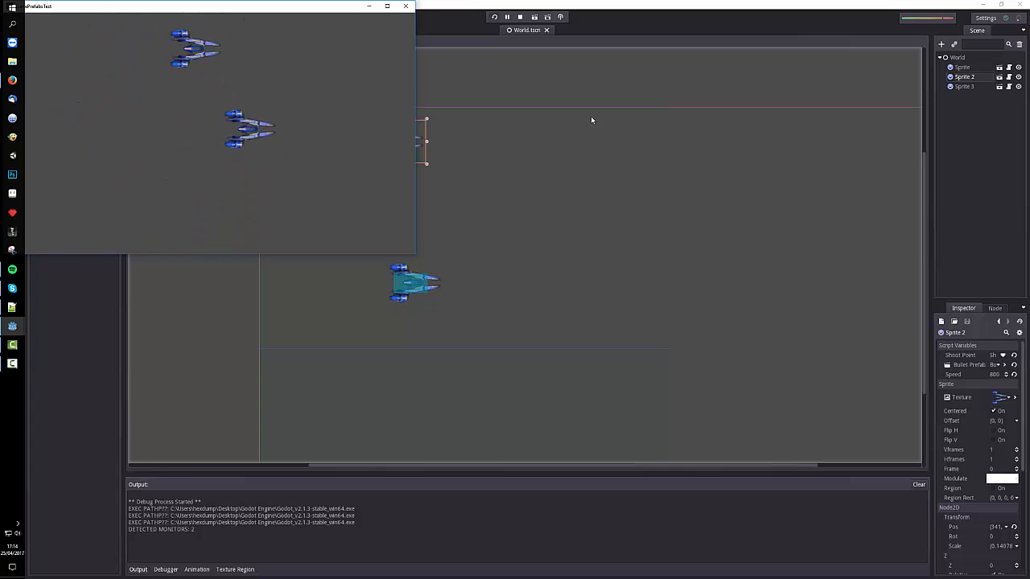
{"action": "key", "text": "space"}
{"action": "key", "text": "Down"}
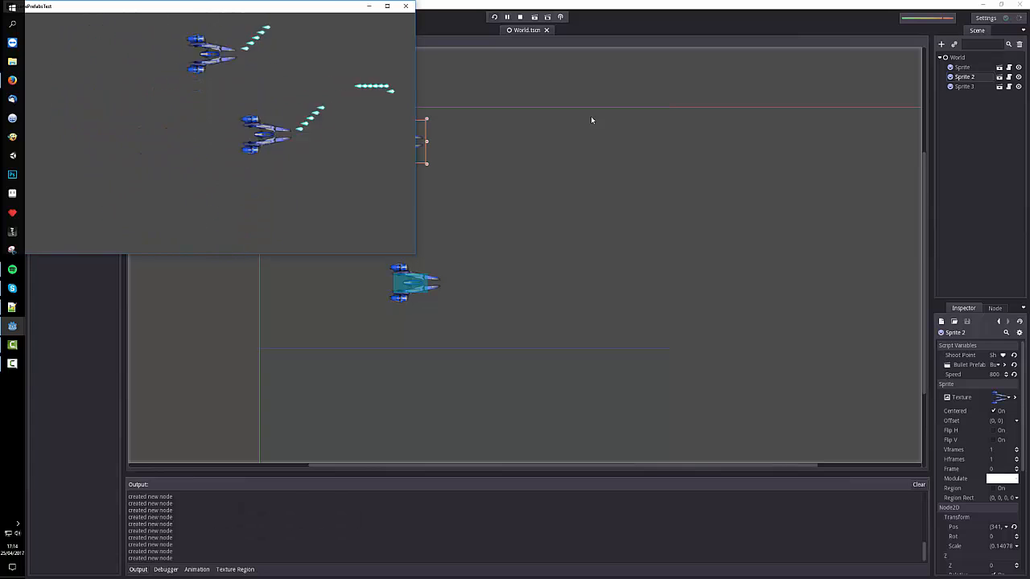
{"action": "key", "text": "Left"}
{"action": "key", "text": "Down"}
{"action": "key", "text": "Right"}
{"action": "key", "text": "Up"}
{"action": "key", "text": "space"}
{"action": "key", "text": "space"}
{"action": "key", "text": "space"}
{"action": "key", "text": "space"}
{"action": "key", "text": "space"}
{"action": "key", "text": "space"}
{"action": "key", "text": "Down"}
{"action": "key", "text": "Left"}
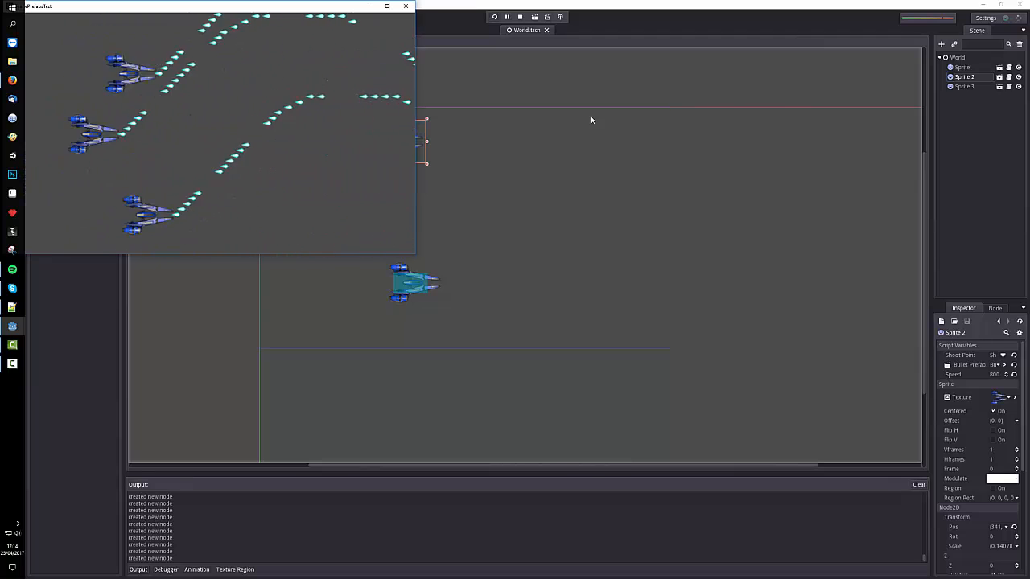
{"action": "key", "text": "Right"}
{"action": "key", "text": "Up"}
{"action": "key", "text": "Left"}
{"action": "key", "text": "Right"}
{"action": "key", "text": "space"}
{"action": "key", "text": "Down"}
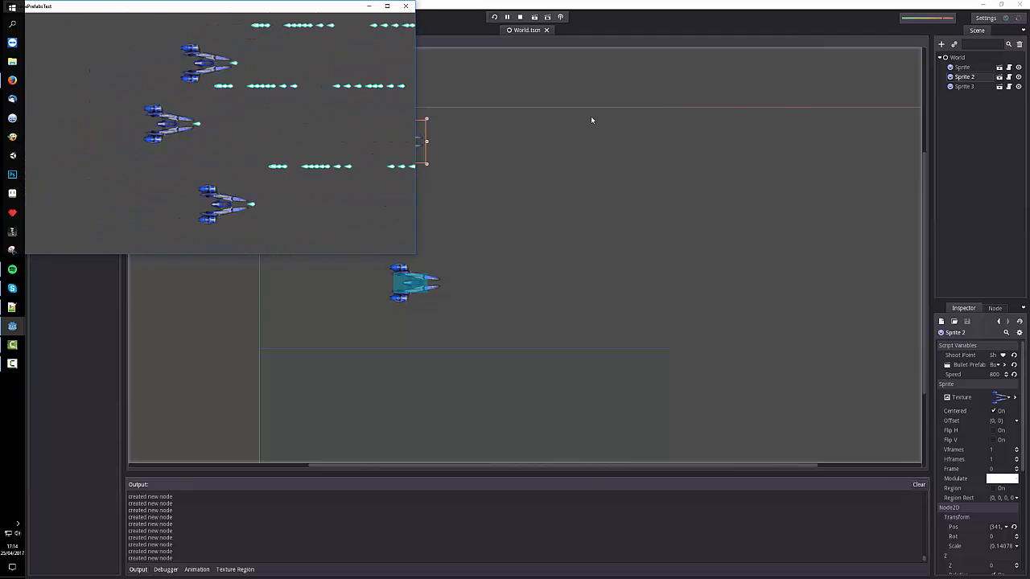
{"action": "key", "text": "Left"}
{"action": "key", "text": "space"}
{"action": "key", "text": "space"}
{"action": "key", "text": "Up"}
{"action": "key", "text": "space"}
{"action": "key", "text": "space"}
{"action": "key", "text": "Left"}
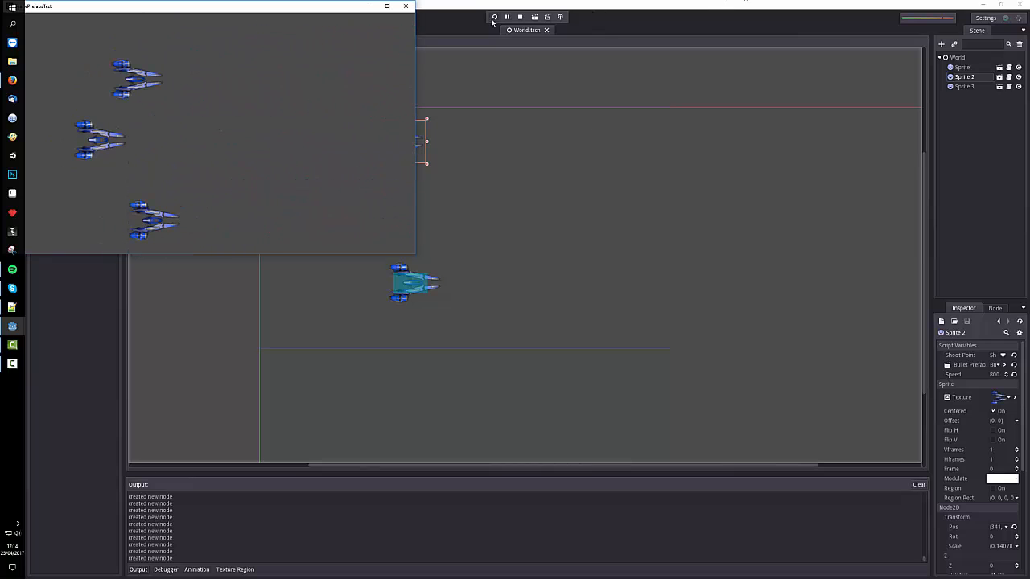
{"action": "left_click", "coordinate": [405, 5]}
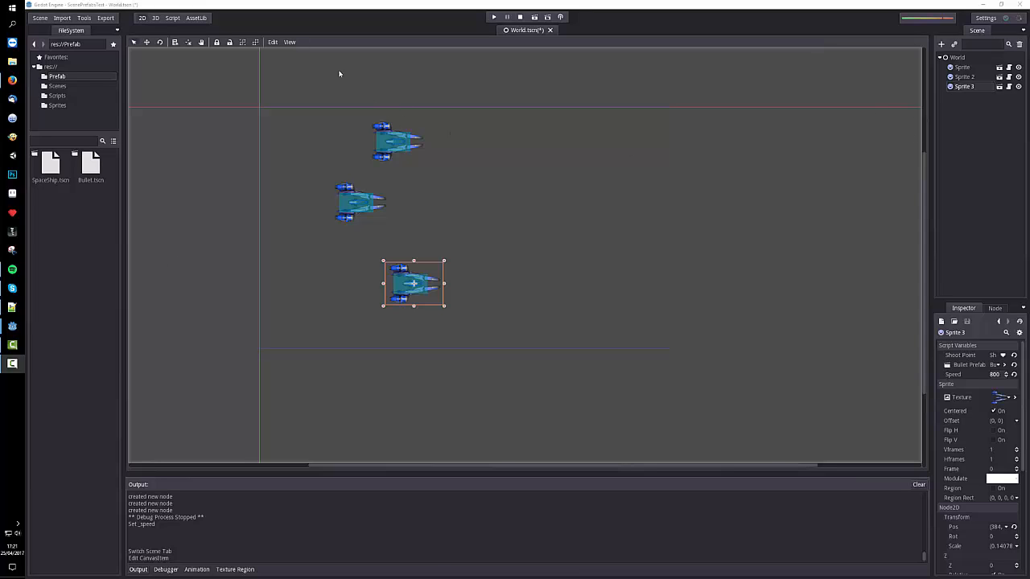
- Open the SpaceShip scene, set the root Sprite's Speed script variable to 100, and save the scene
{"action": "double_click", "coordinate": [48, 170]}
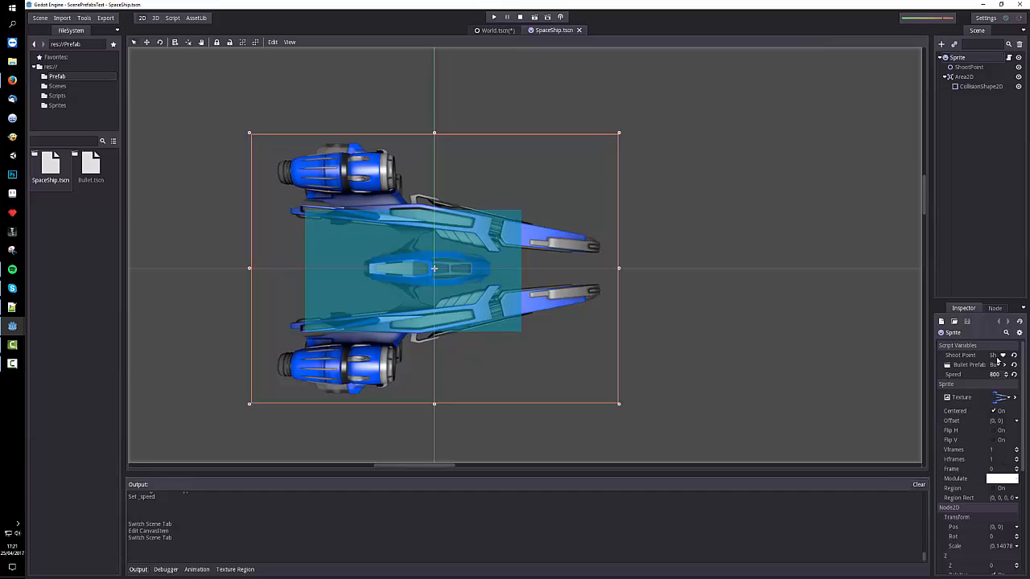
{"action": "left_click", "coordinate": [996, 375]}
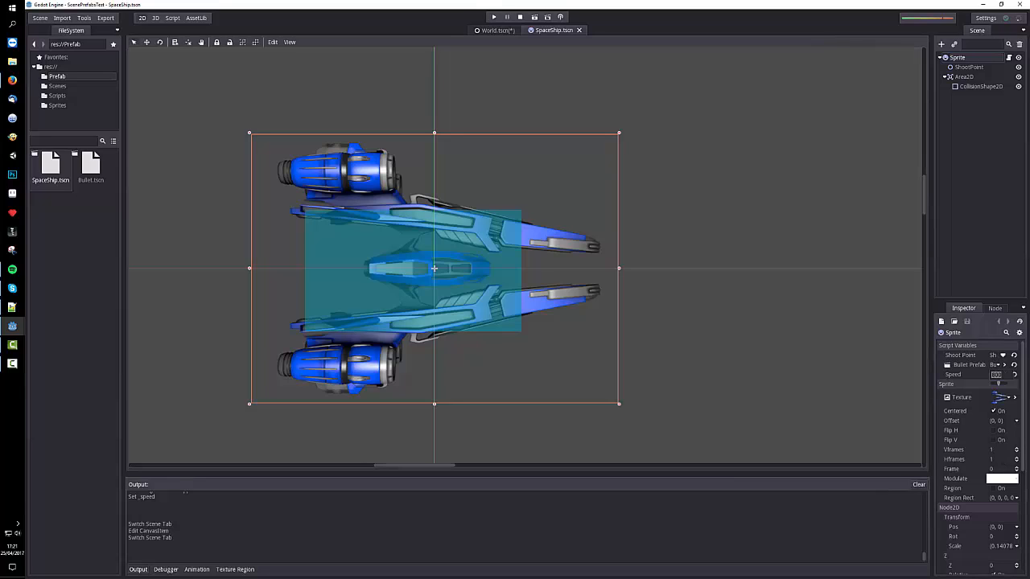
{"action": "type", "text": "100"}
{"action": "key", "text": "Return"}
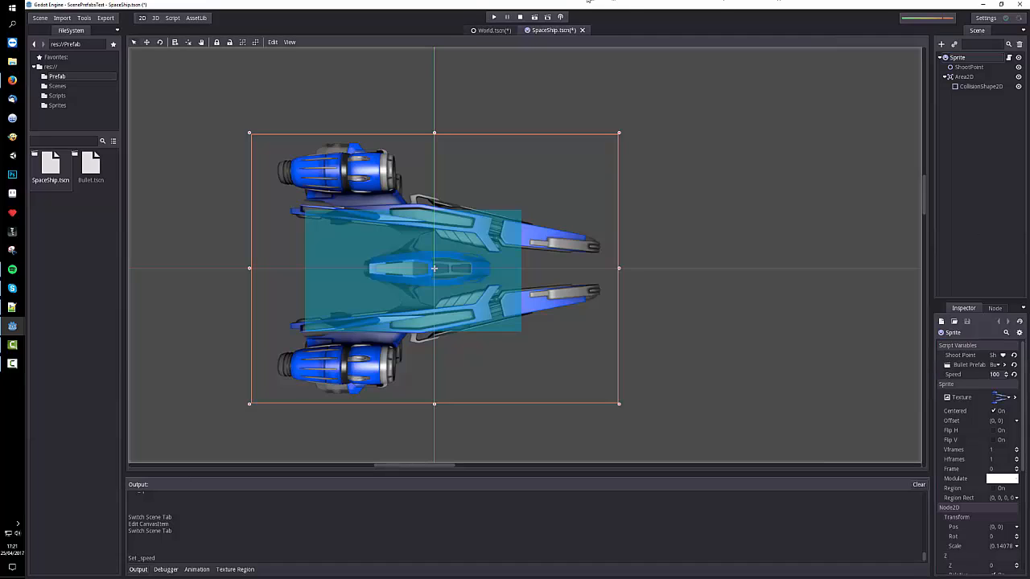
{"action": "key", "text": "ctrl+s"}
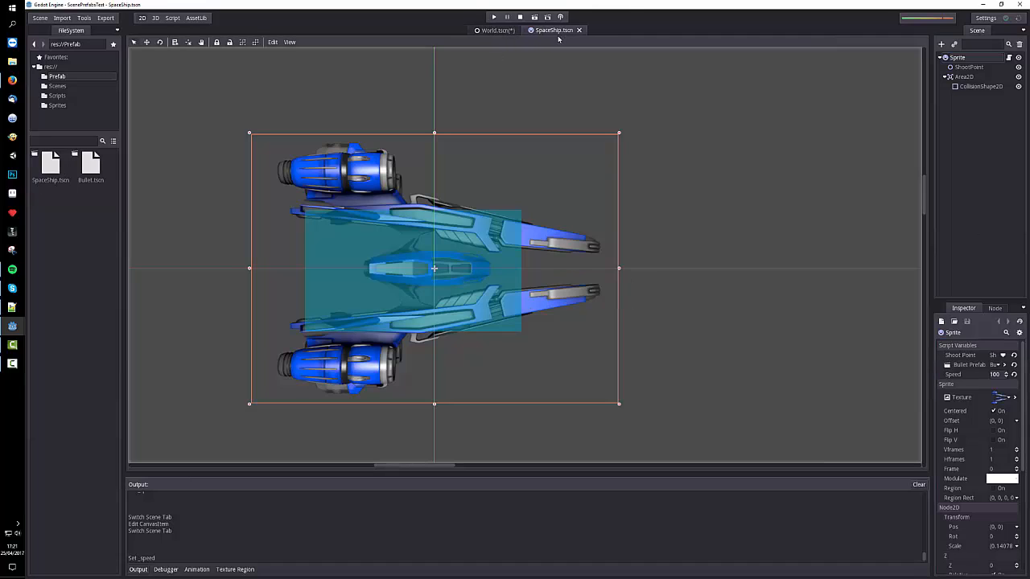
- Save the World scene and check the Speed script variable of the upper and middle ship instances
{"action": "left_click", "coordinate": [492, 31]}
{"action": "key", "text": "ctrl+s"}
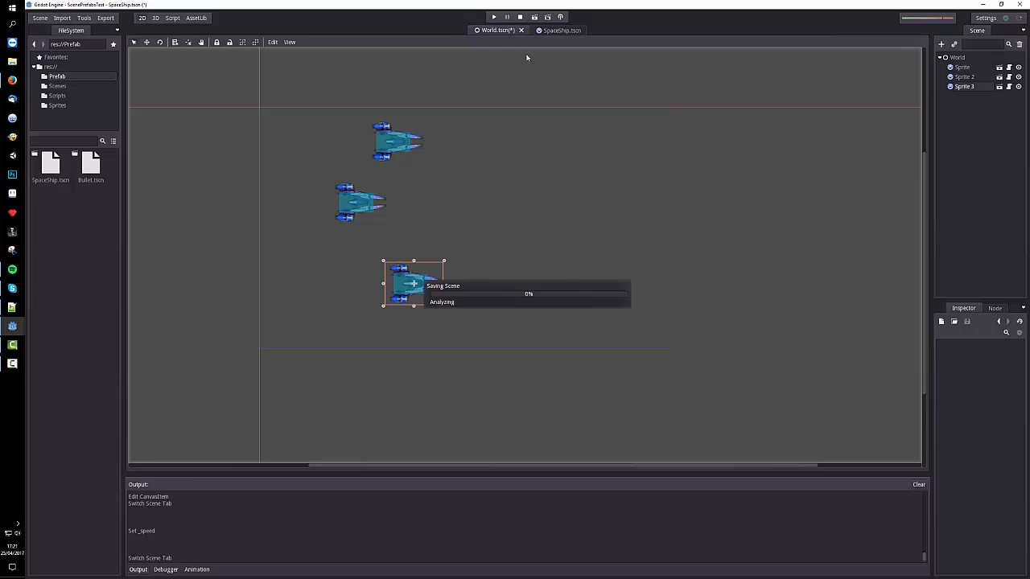
{"action": "left_click", "coordinate": [382, 153]}
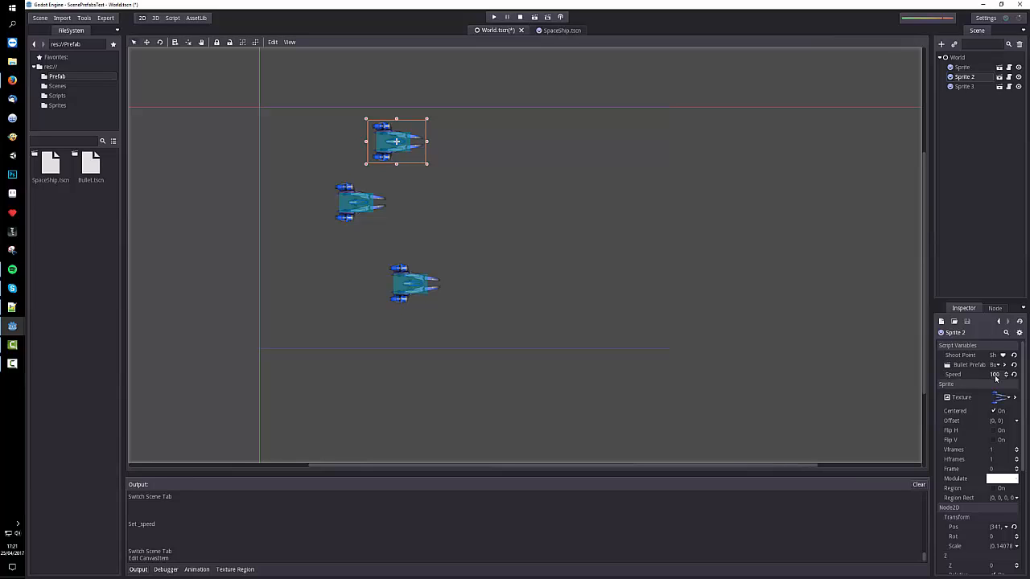
{"action": "left_click", "coordinate": [358, 202]}
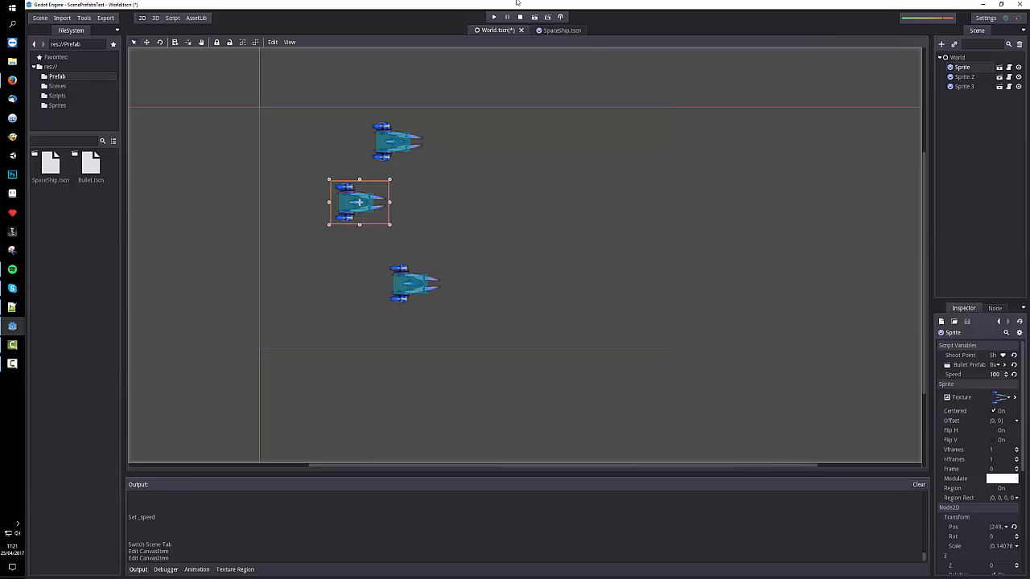
- Run the project to test the ships with the changed speed, and stop the game
{"action": "left_click", "coordinate": [494, 17]}
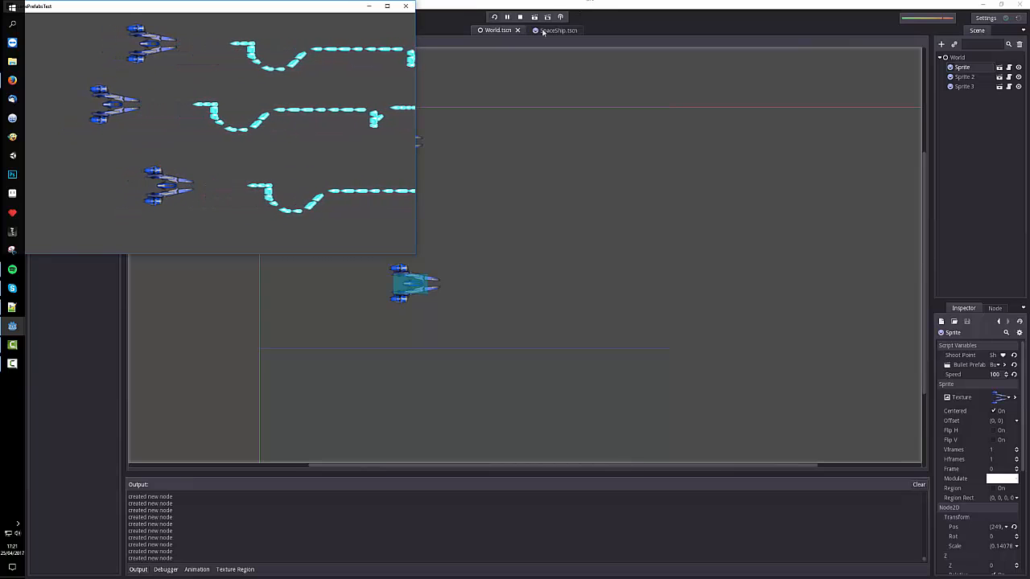
{"action": "left_click", "coordinate": [520, 17]}
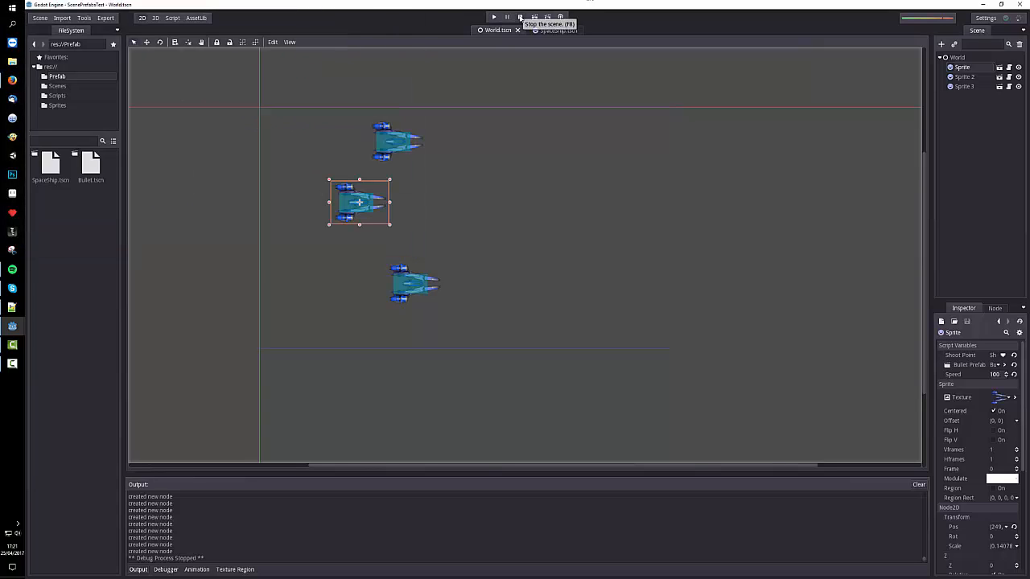